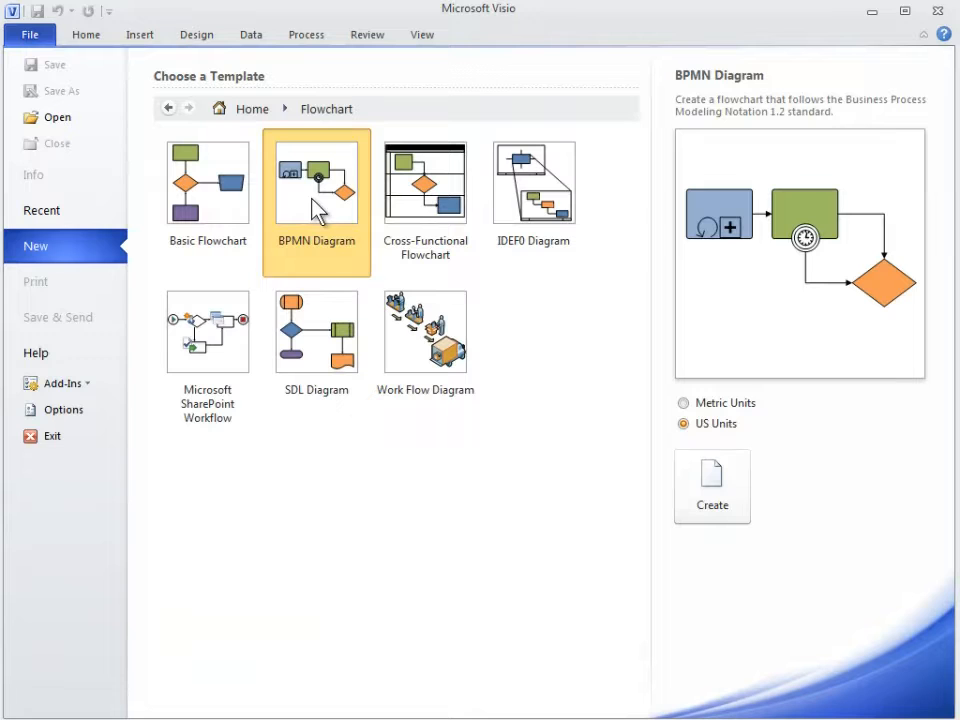
Create a drawing from the BPMN Diagram template in US units and place a Pool / Lane shape on the page
double_click(316, 200)
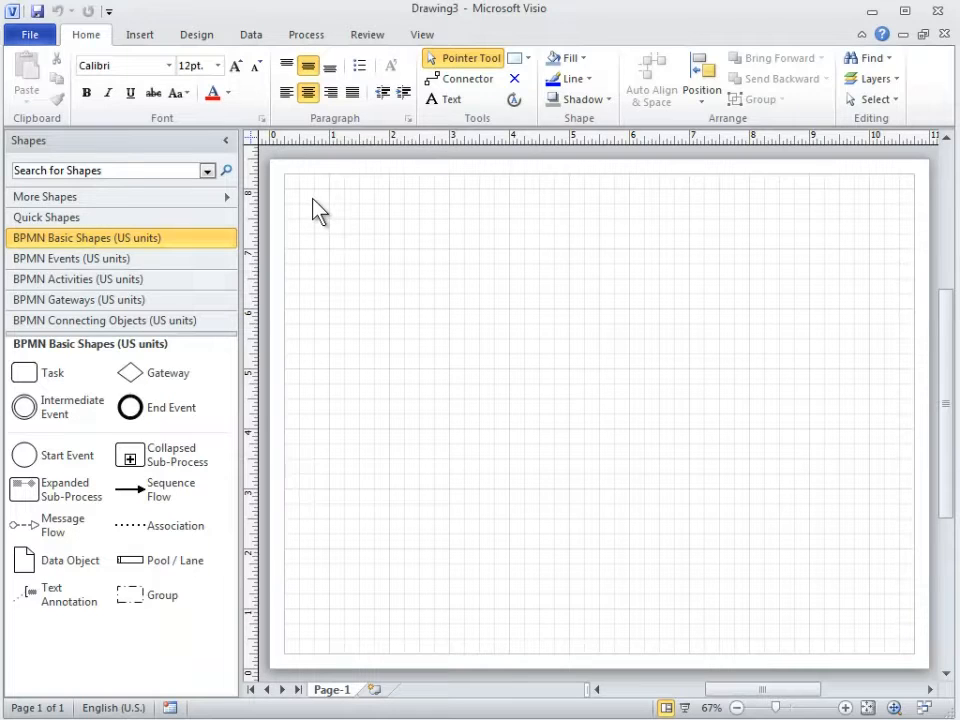
click(171, 566)
drag(170, 567, 488, 353)
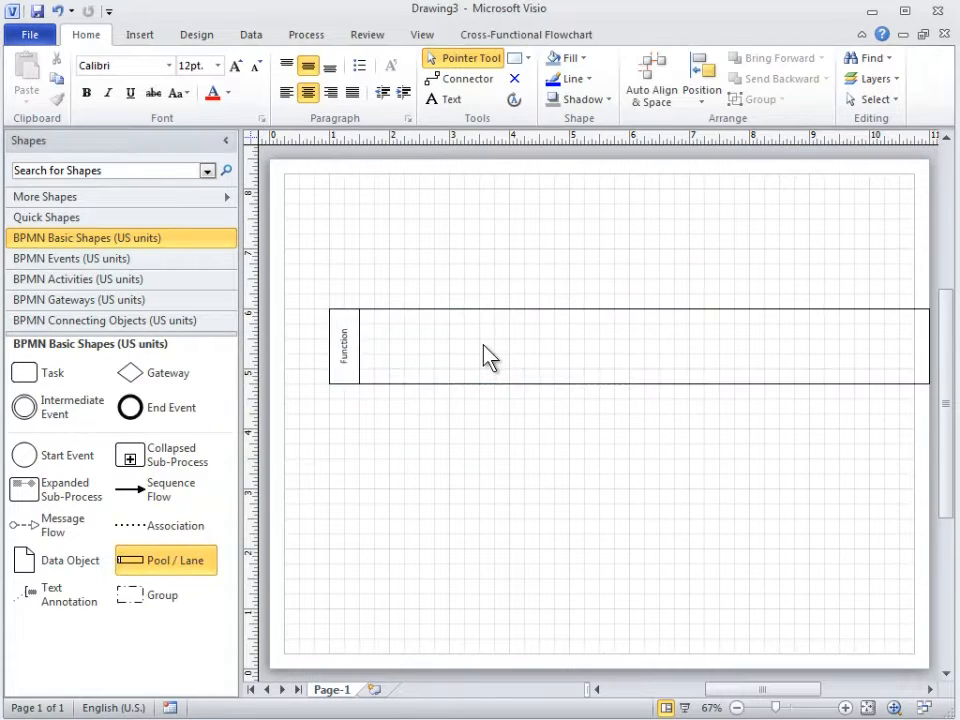
Insert a second lane directly below the existing Function lane
click(846, 707)
click(846, 707)
drag(780, 690, 761, 690)
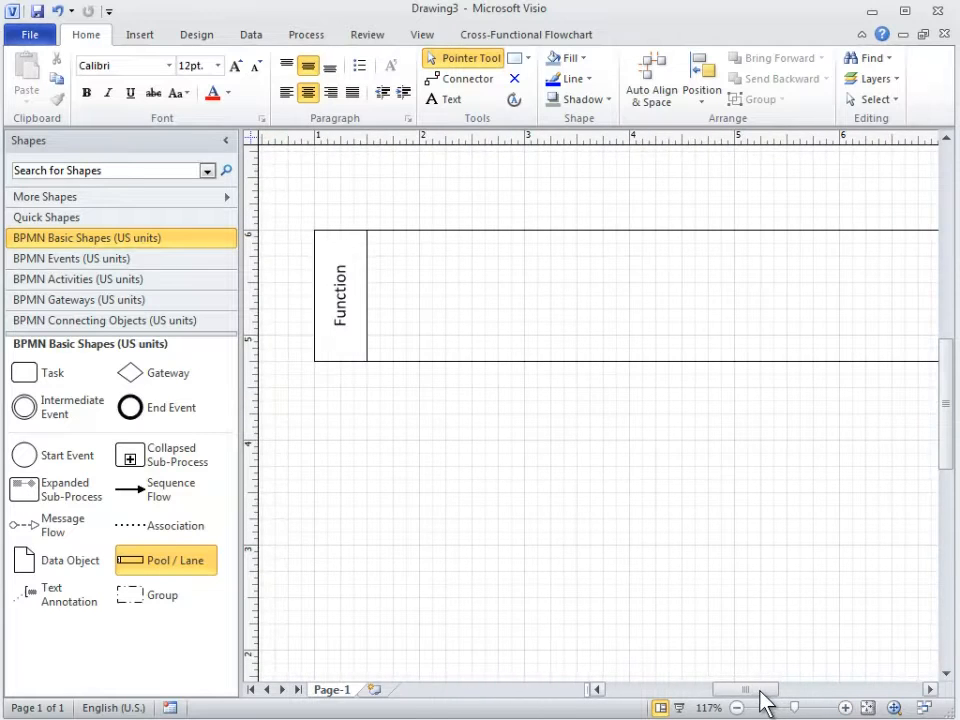
click(335, 350)
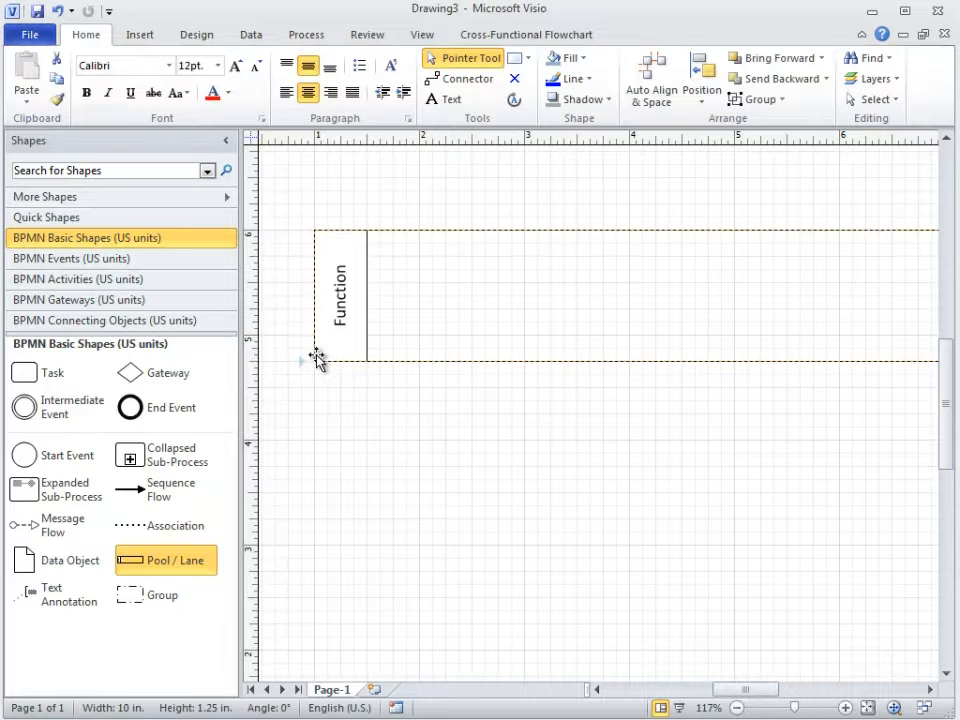
click(303, 363)
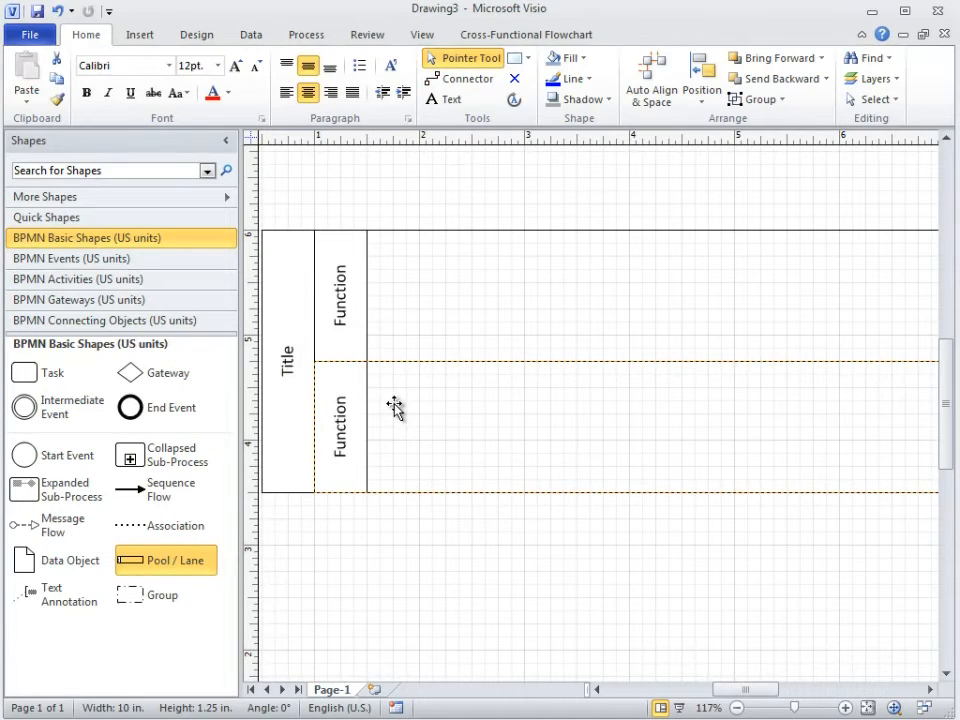
Set the title of the two-lane pool to "Proseware, Inc."
click(288, 366)
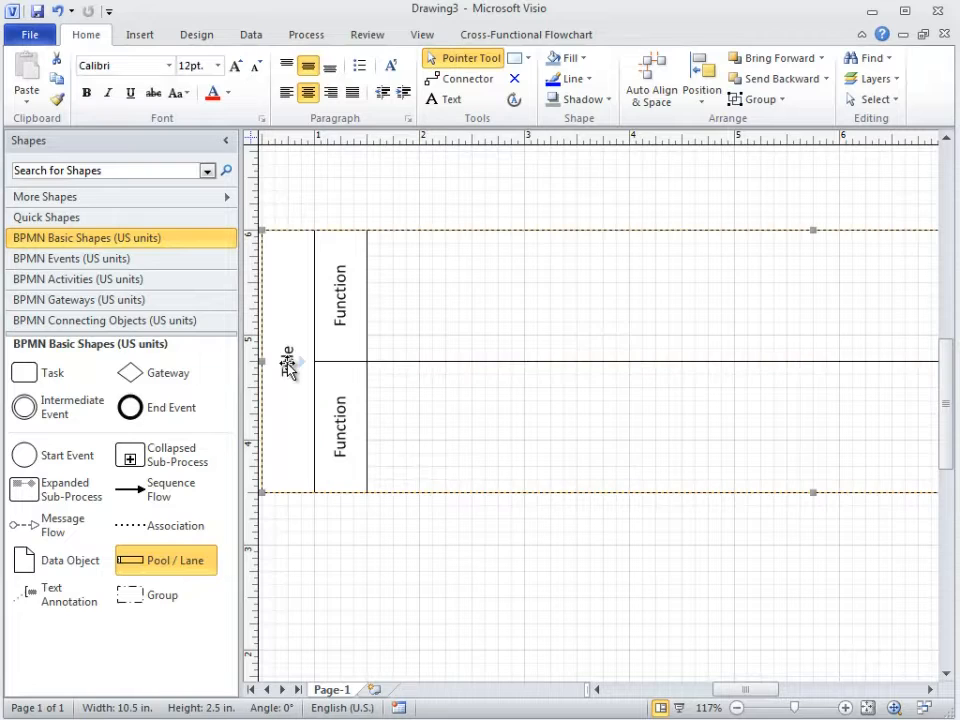
double_click(288, 366)
text(Prose)
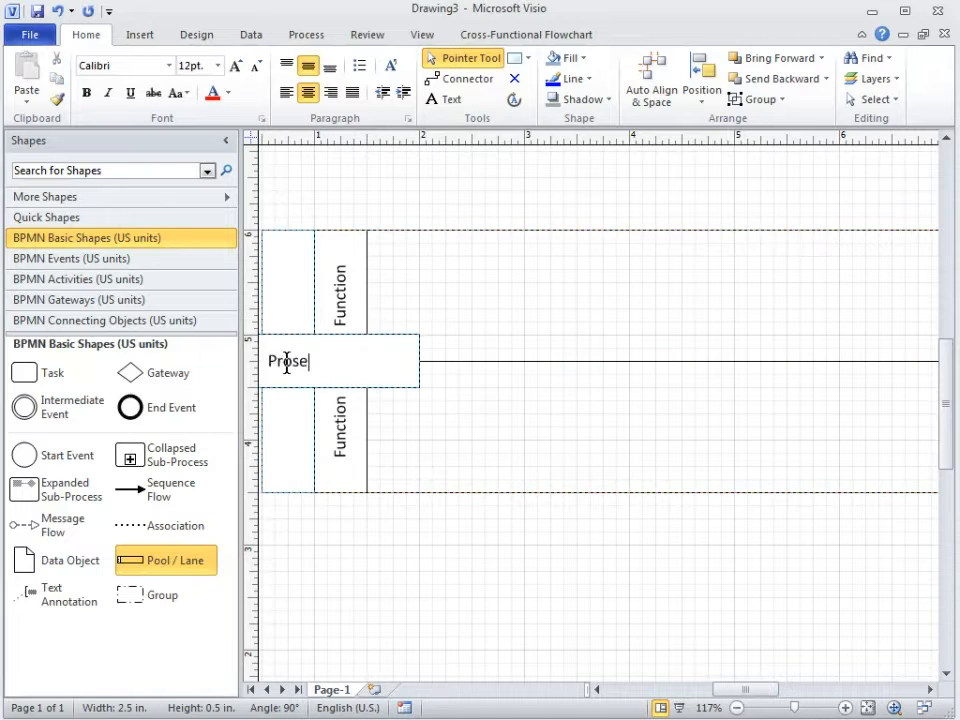
text(ware, Inc.)
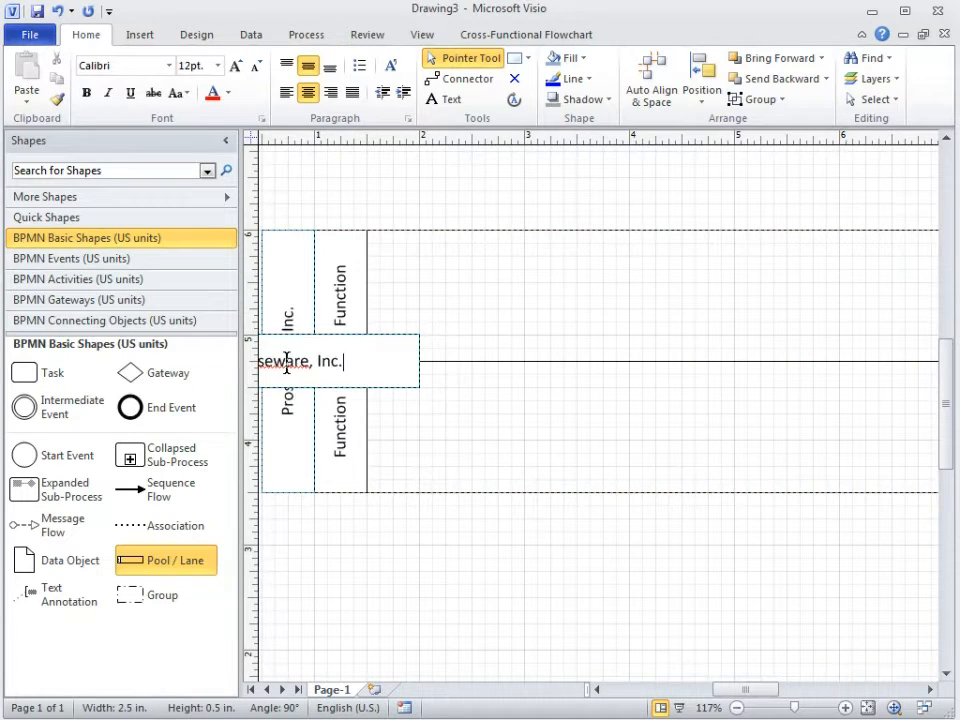
key(Escape)
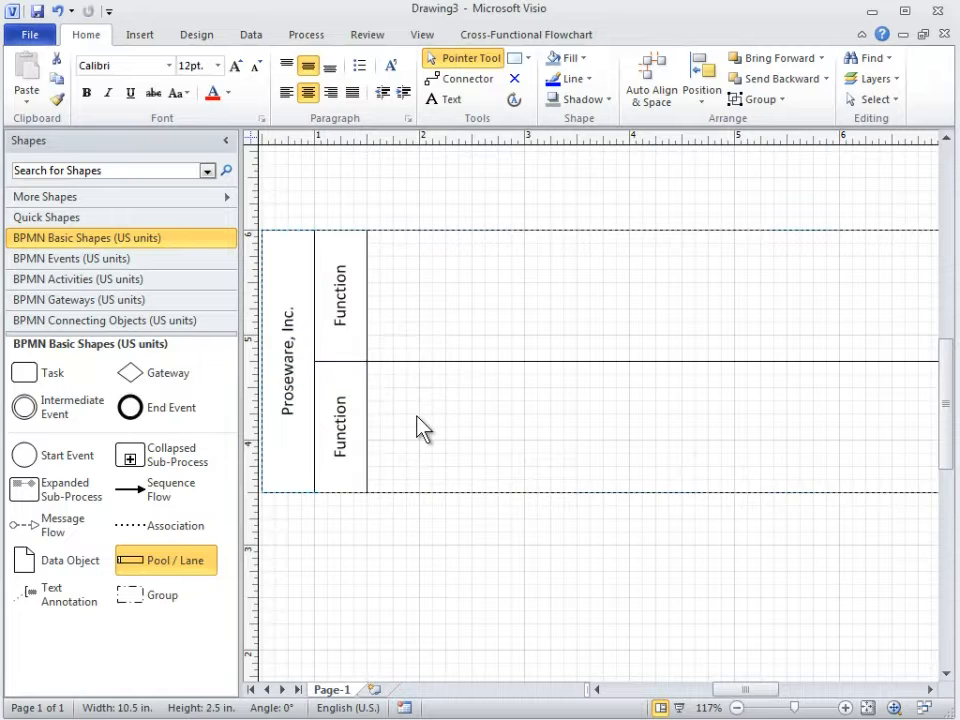
Name the pool's upper lane "Processing Center" and its lower lane "Help Desk"
click(339, 307)
text(Proces)
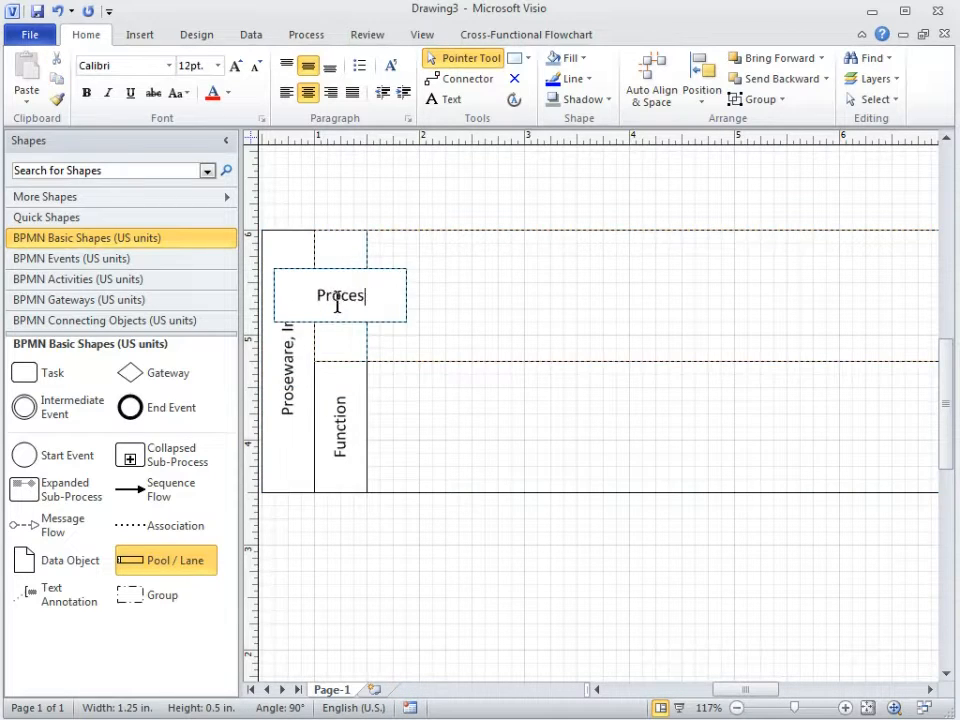
text(sing Center)
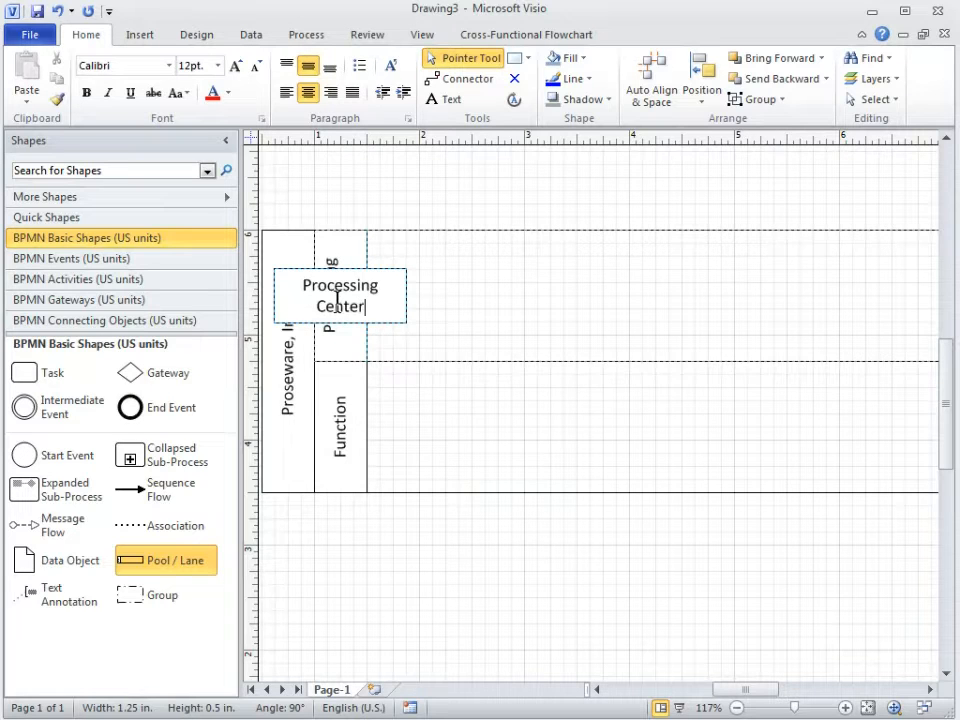
click(441, 408)
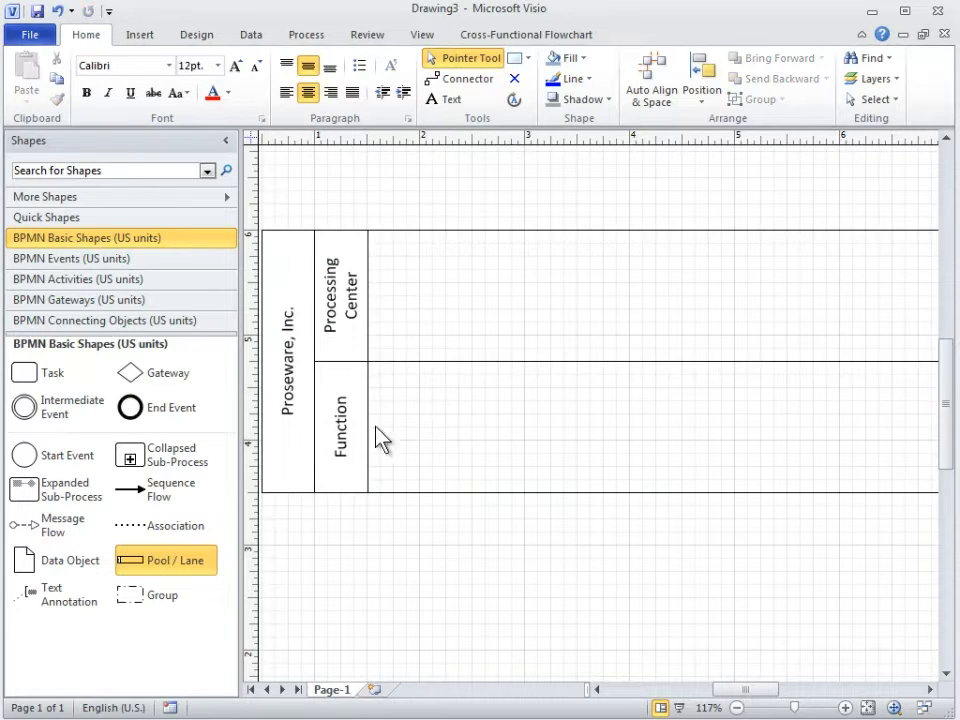
click(341, 432)
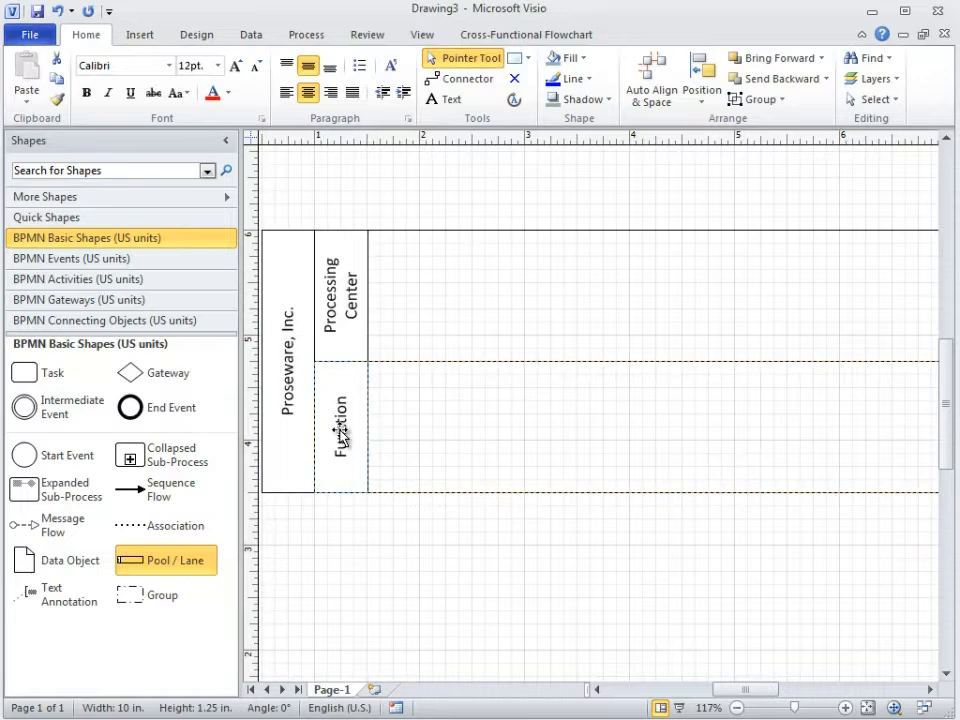
text(Help Desk)
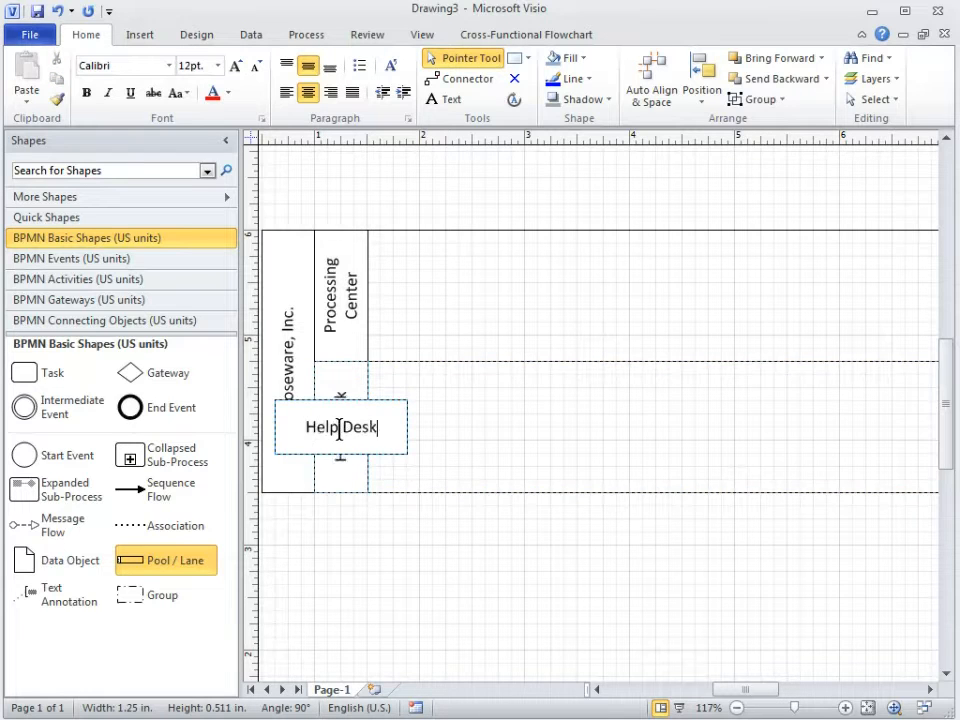
click(442, 444)
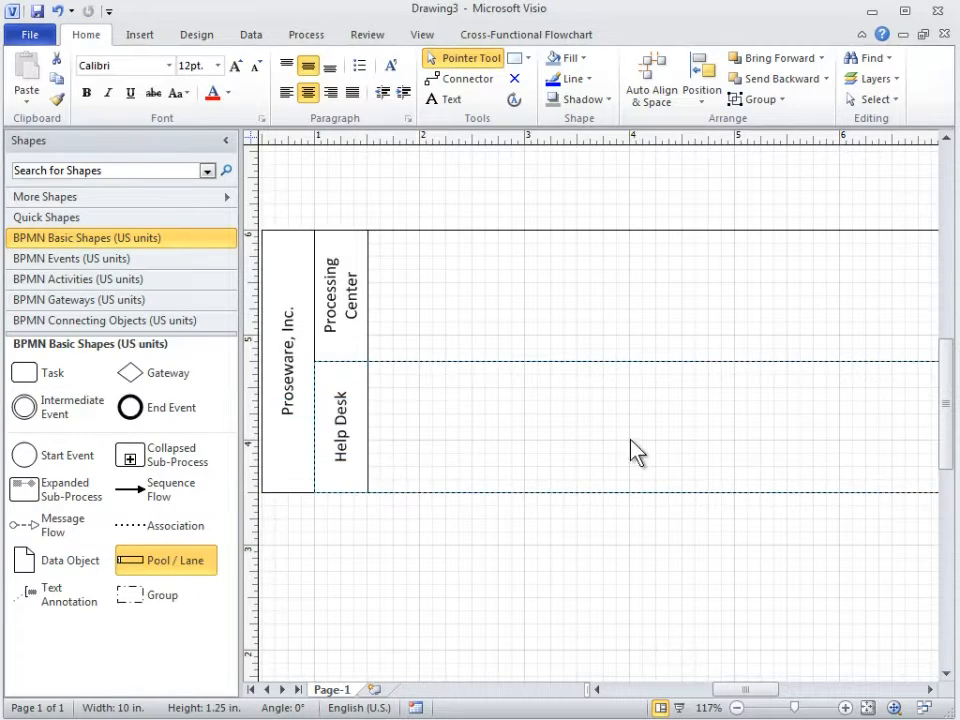
Place a separate Pool / Lane below the Proseware pool and name it "Customer"
drag(947, 440, 949, 475)
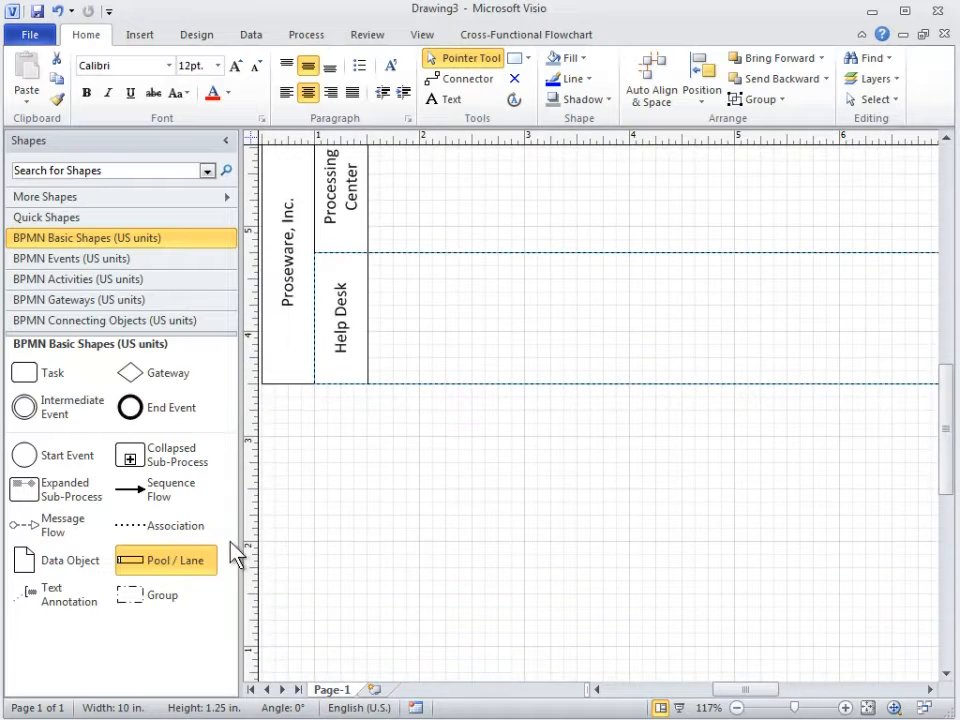
drag(171, 561, 576, 536)
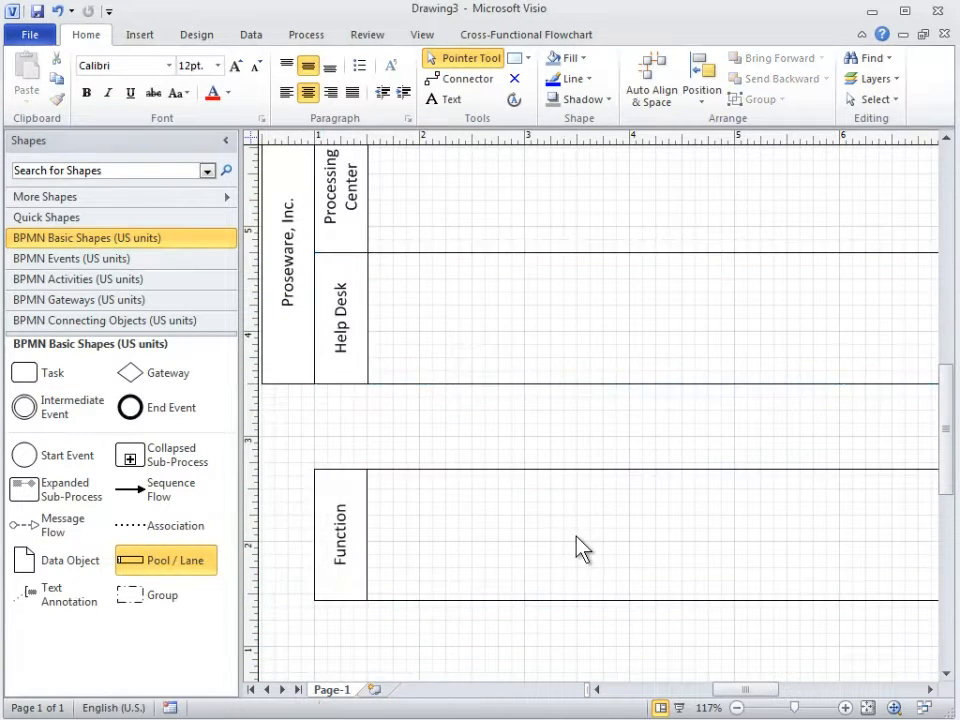
click(453, 543)
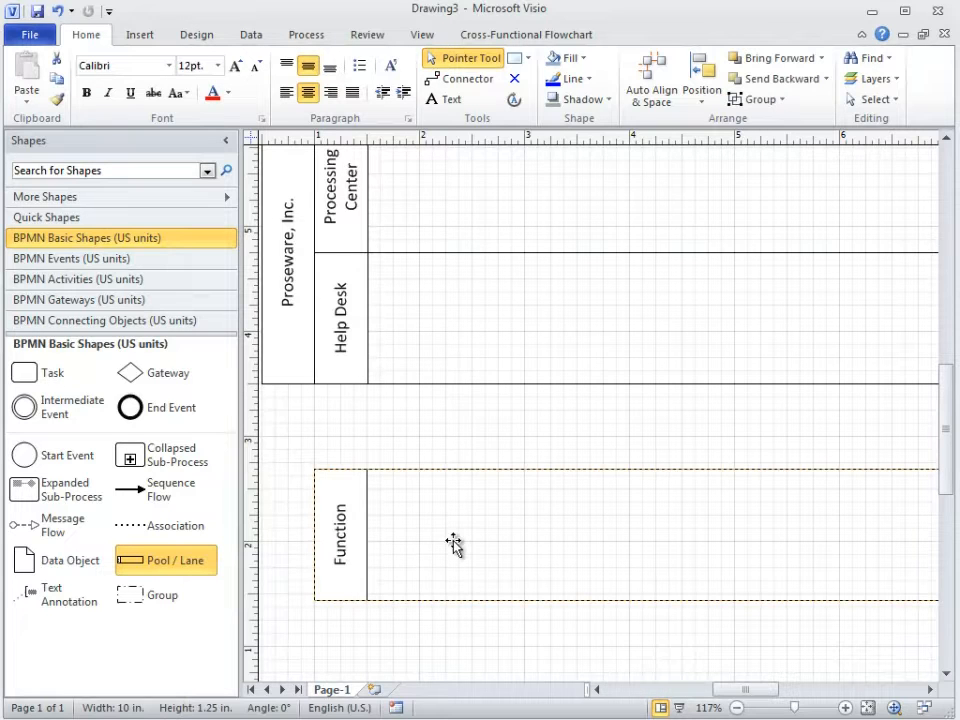
text(Customer)
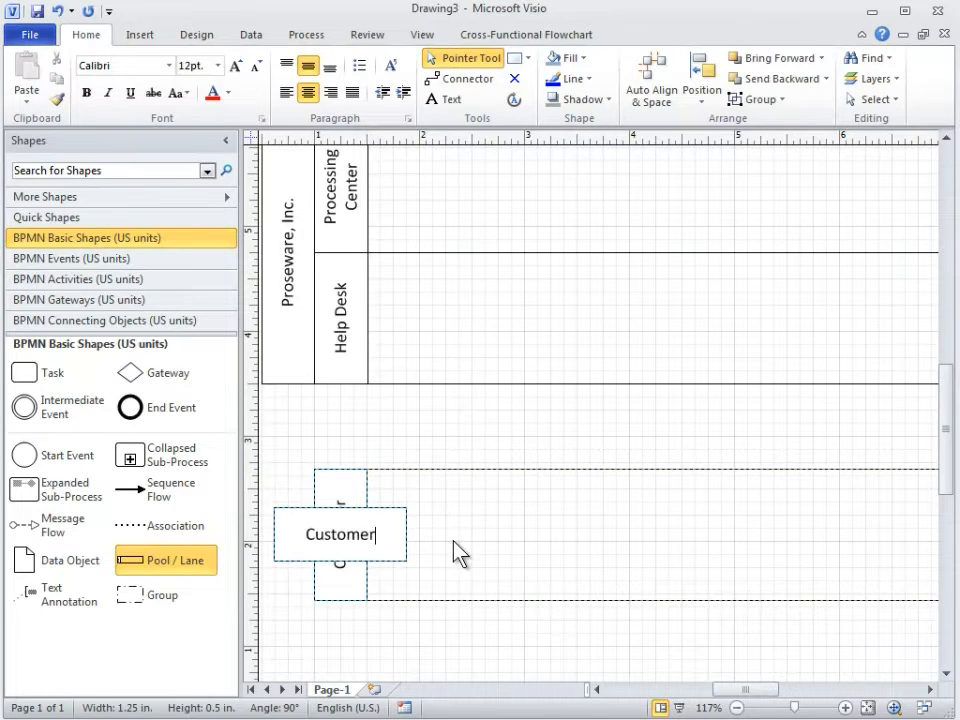
click(516, 552)
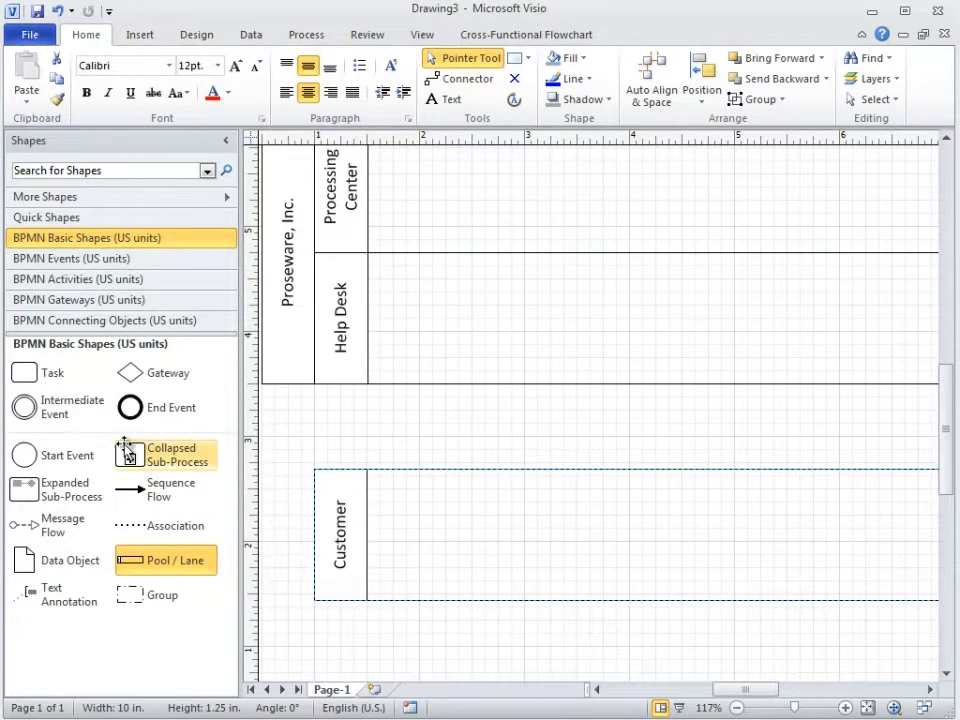
Place a Start Event in the Customer pool and another in the Help Desk lane, labelling the Customer one "Customer changes address"
drag(22, 455, 477, 543)
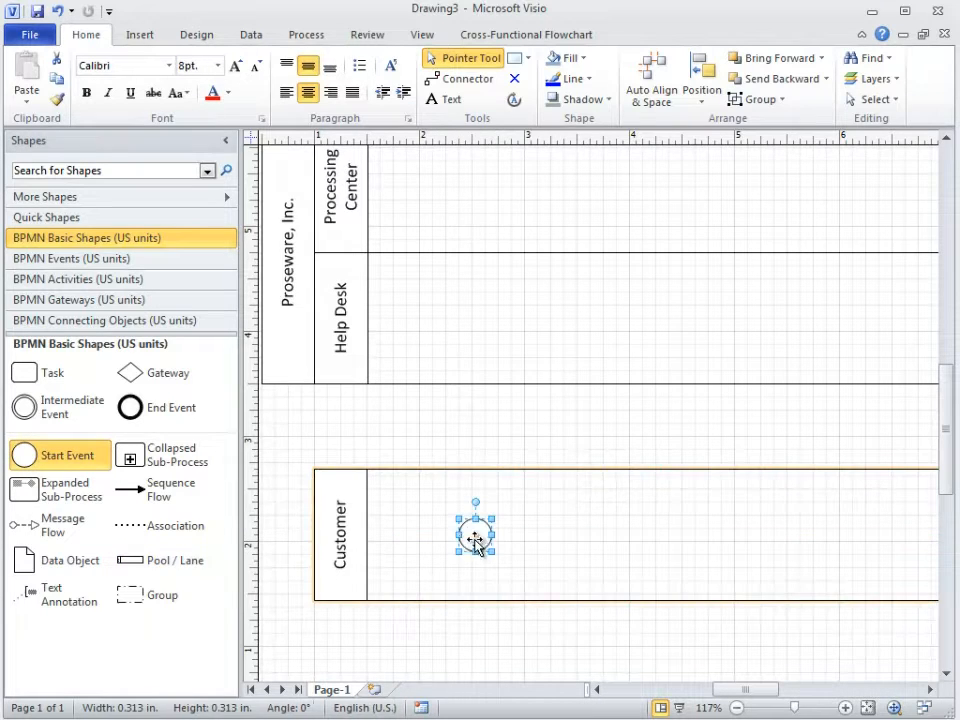
drag(30, 465, 474, 319)
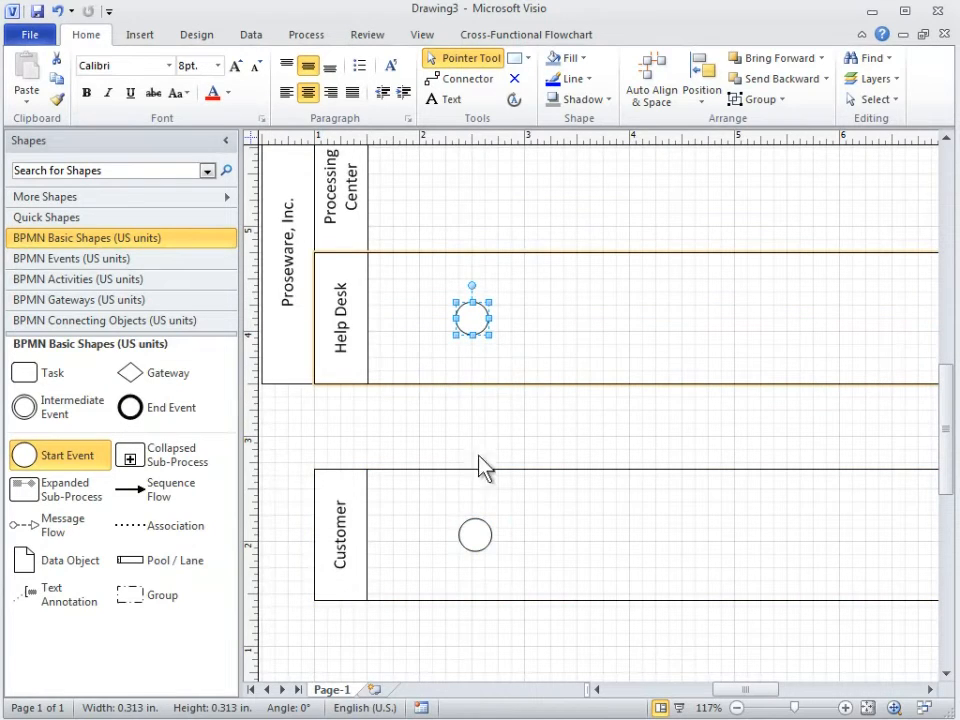
click(476, 537)
text(Cu)
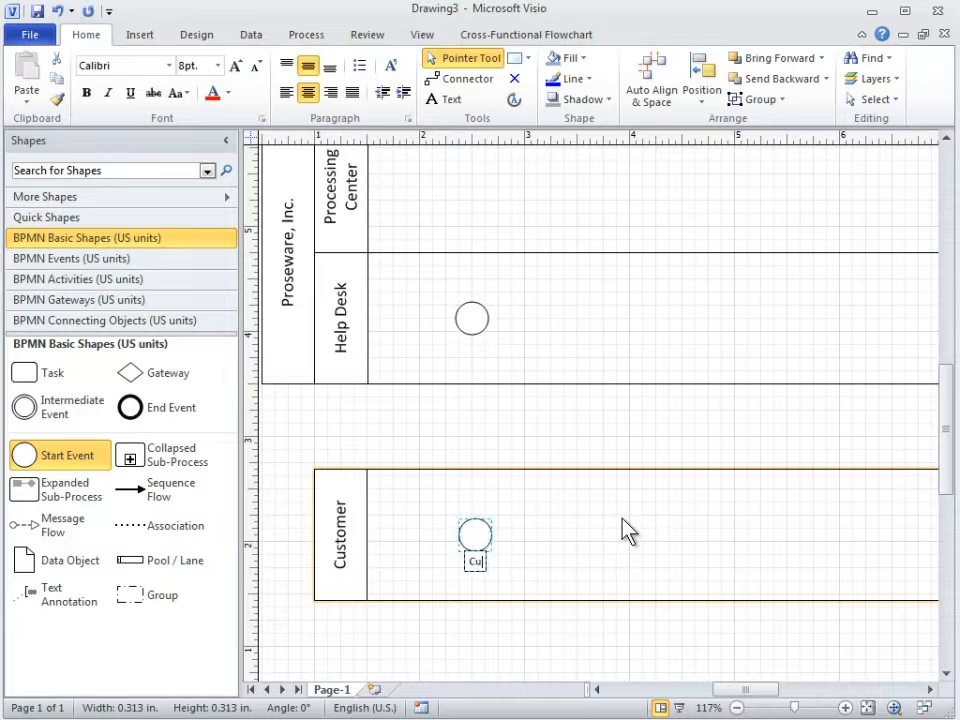
text(stomer change)
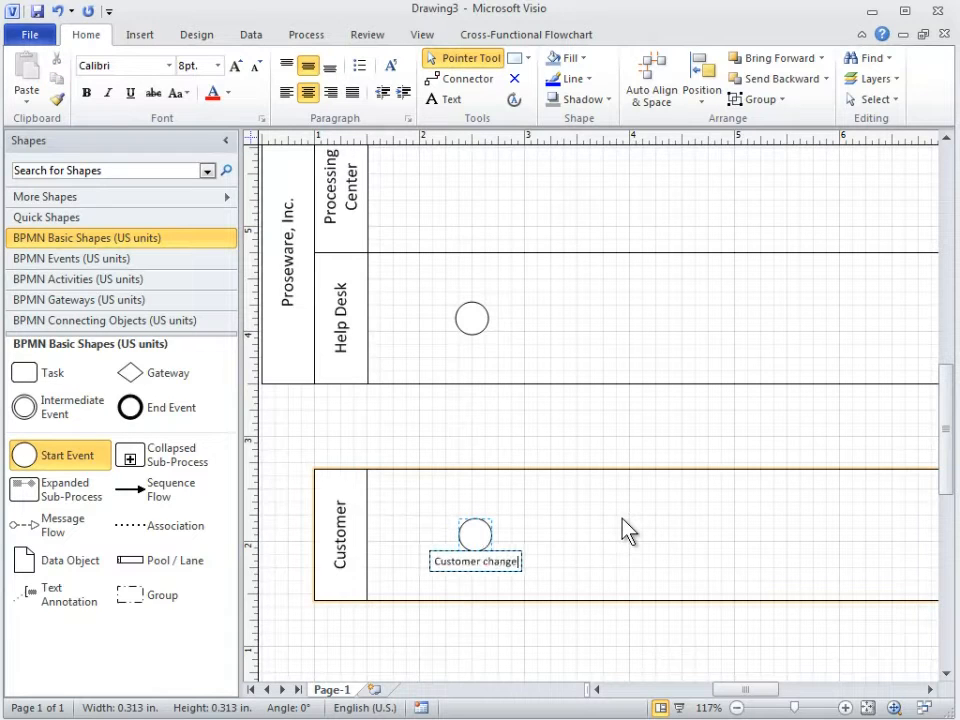
text(s address)
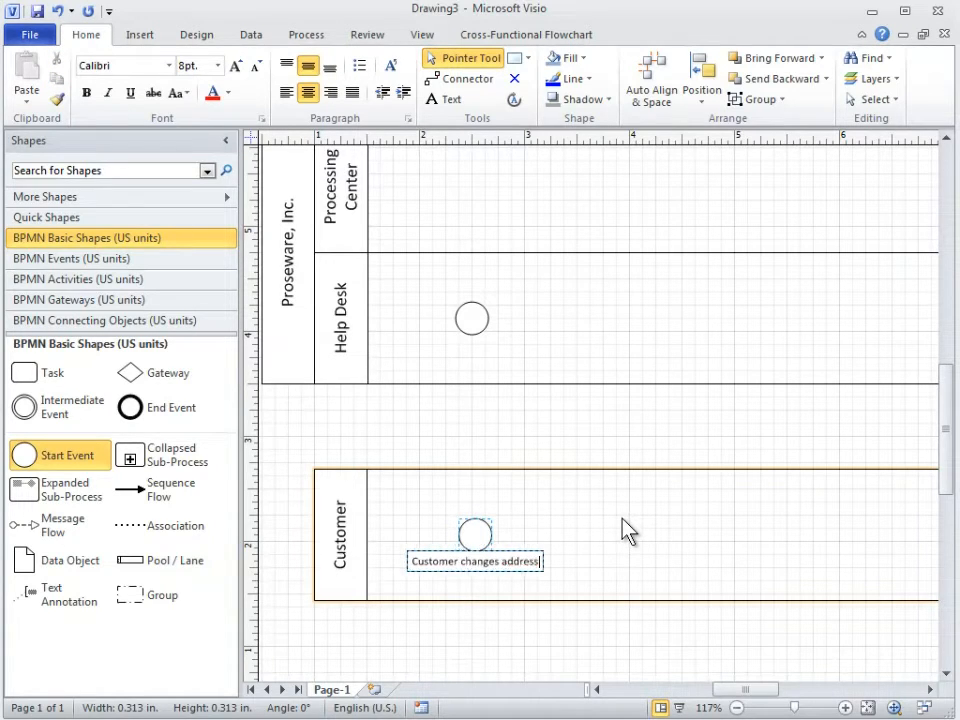
click(596, 519)
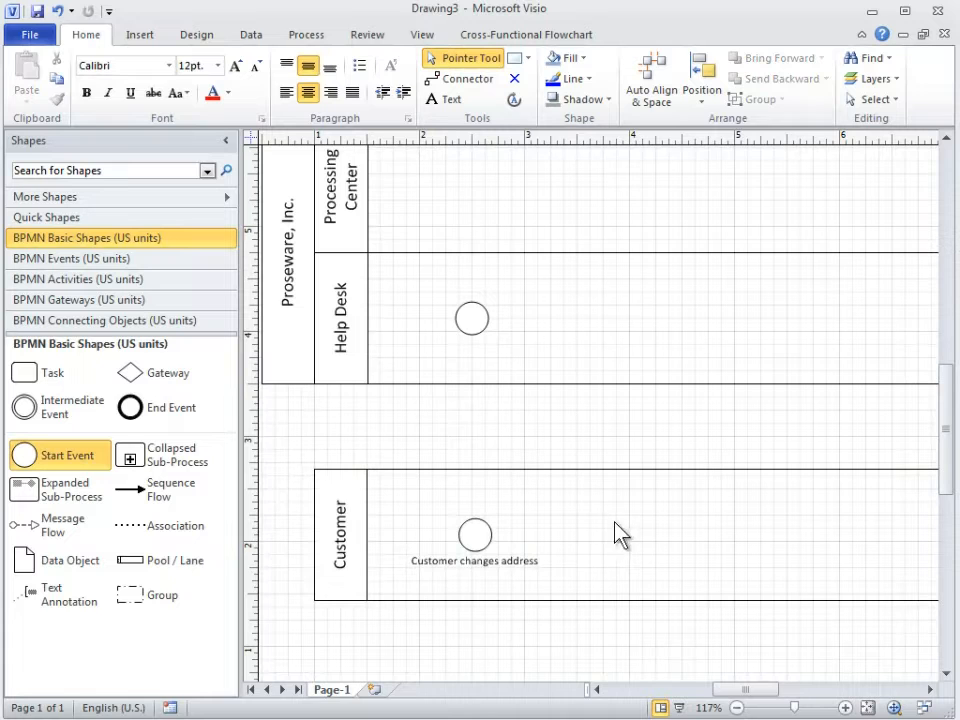
Add a Task connected to the right of the start event in the Help Desk lane
drag(948, 484, 948, 452)
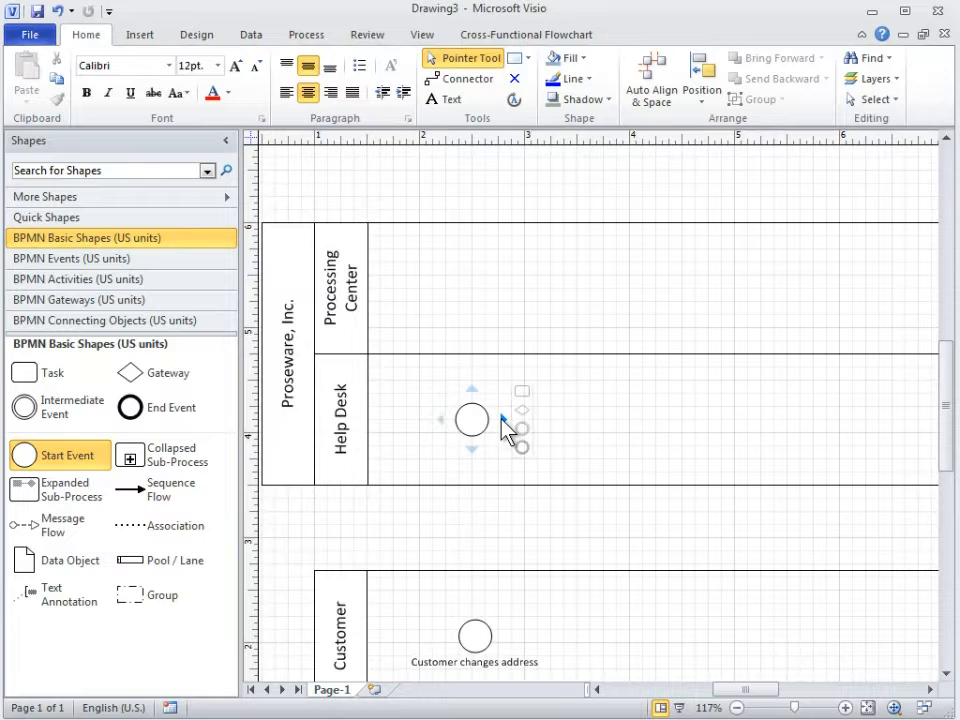
click(503, 420)
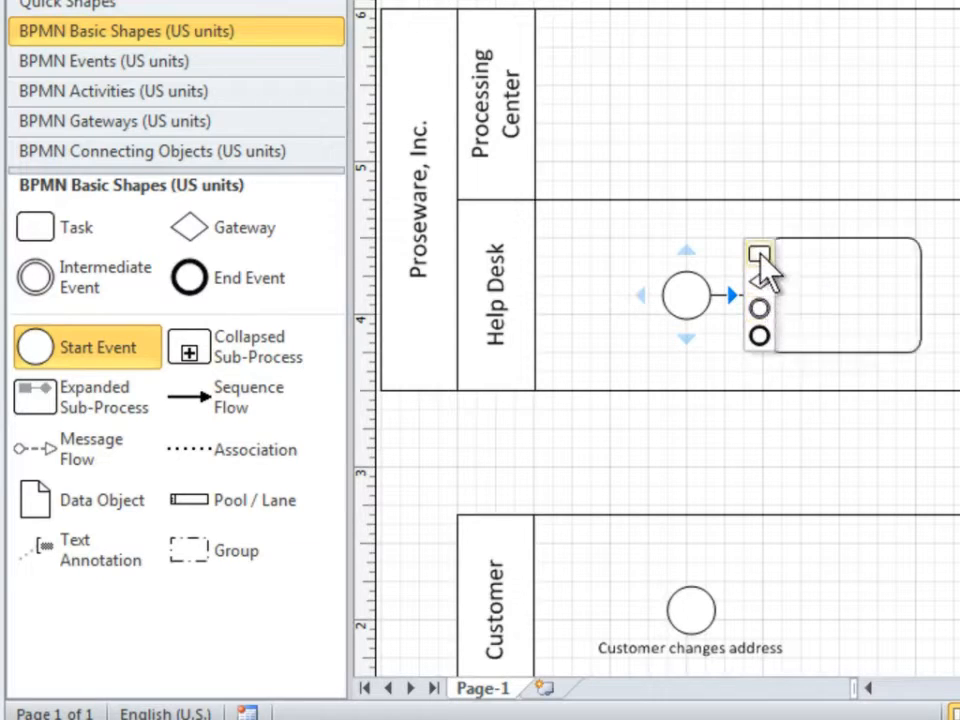
click(760, 256)
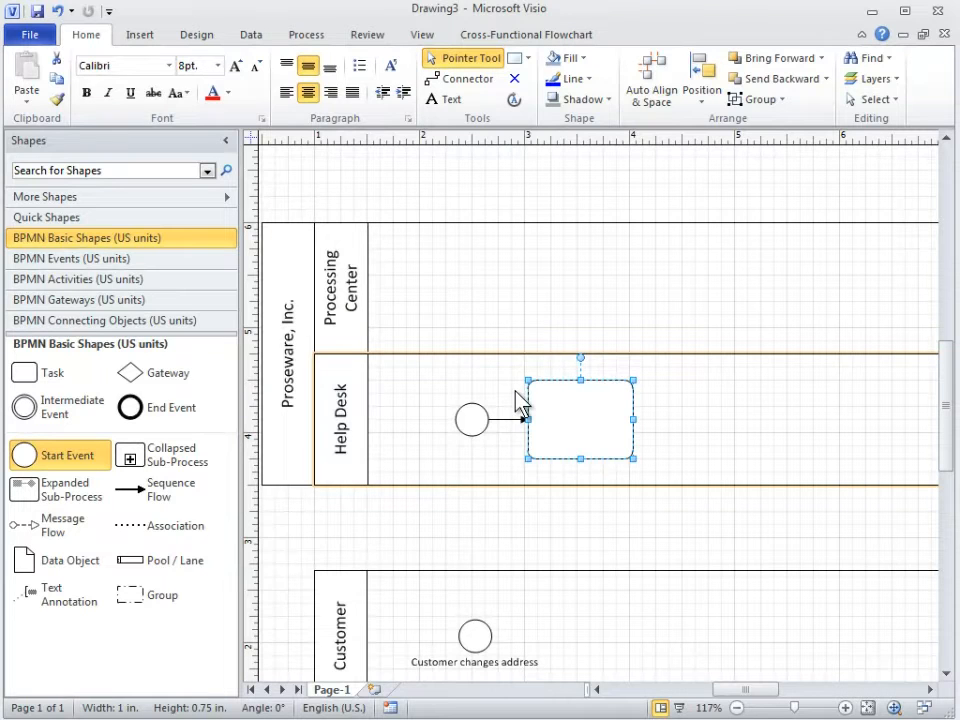
Add a Collapsed Sub-Process connected after the Help Desk task and move it up into the Processing Center lane
click(193, 465)
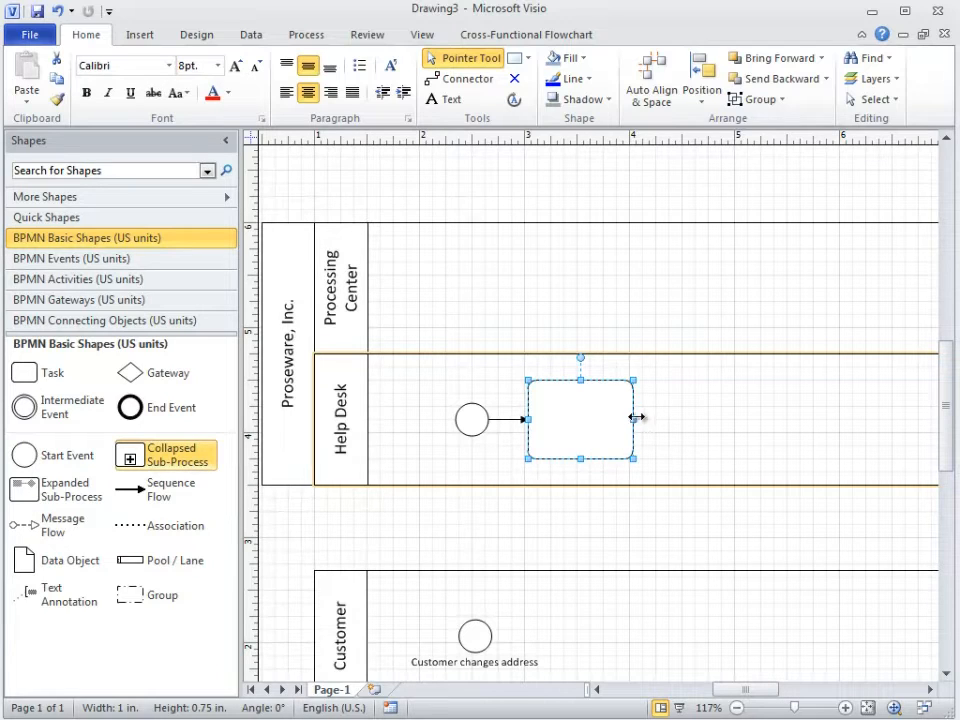
mouse_move(646, 428)
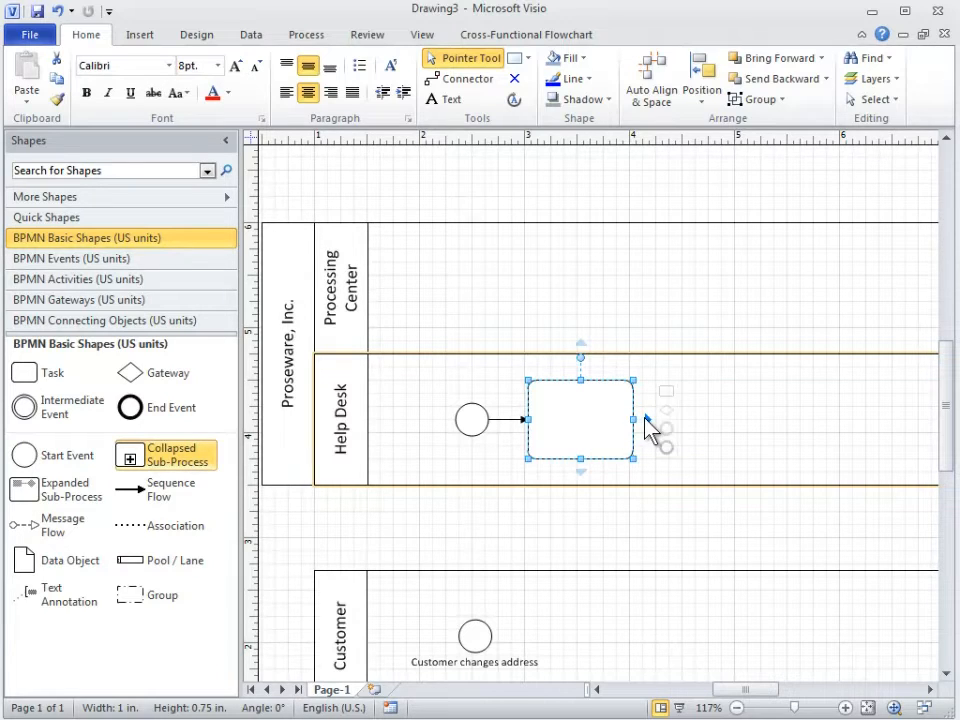
click(646, 420)
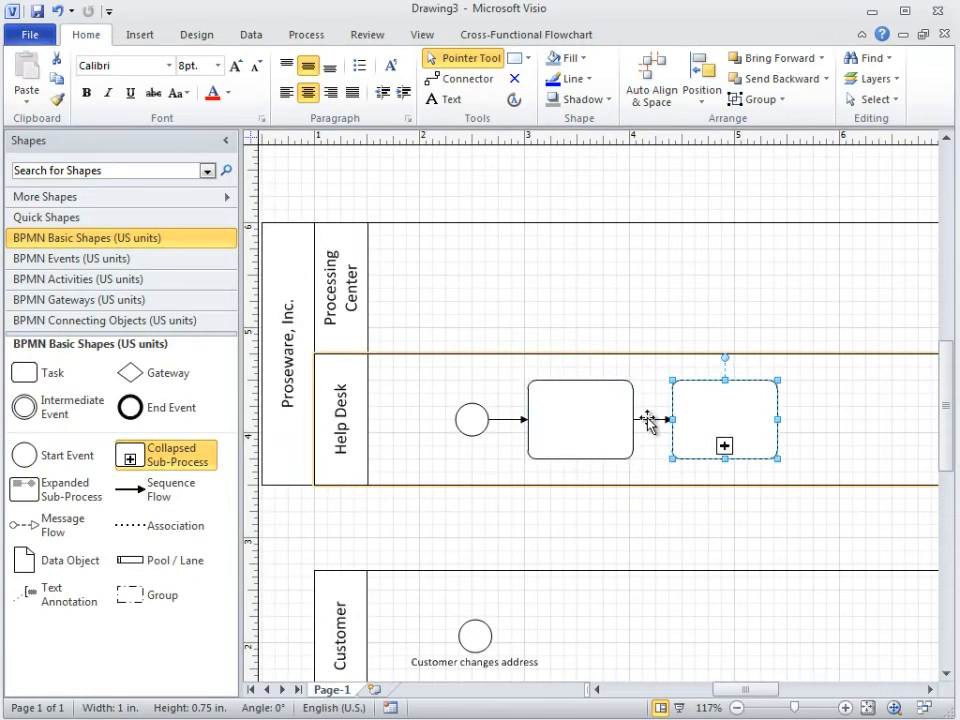
drag(722, 424, 767, 287)
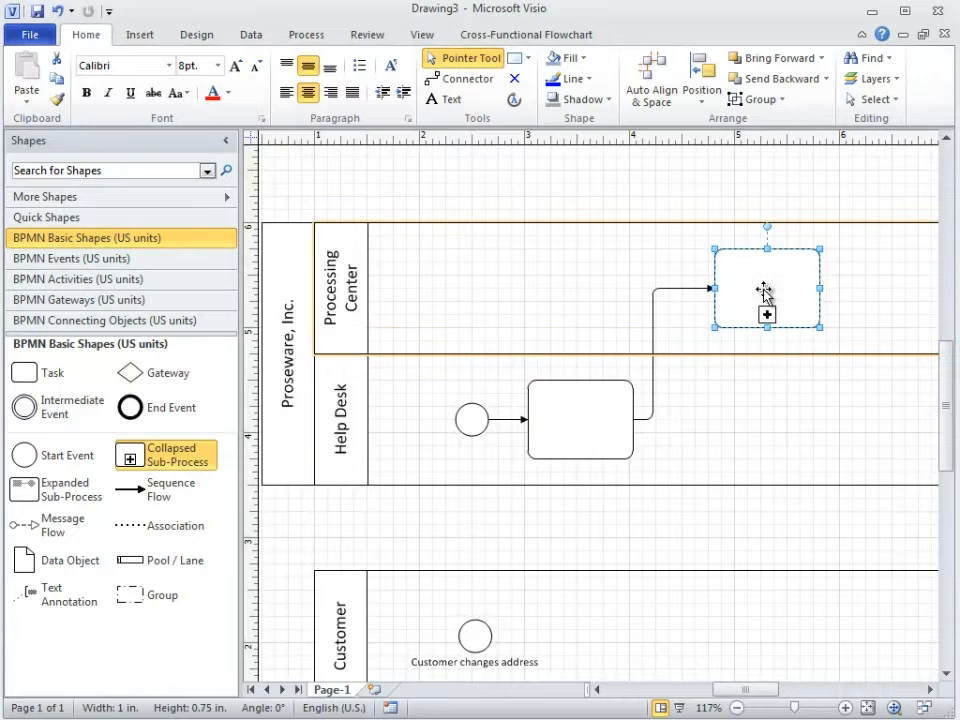
Add a Task connected to the right of the collapsed sub-process in the Processing Center lane
drag(738, 681, 755, 687)
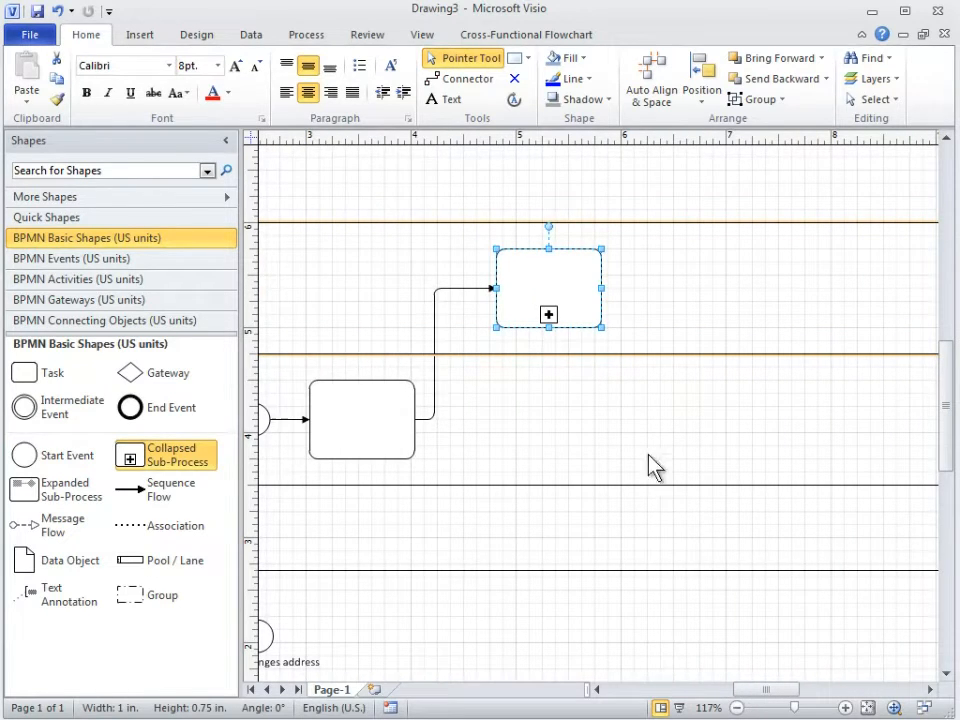
mouse_move(618, 290)
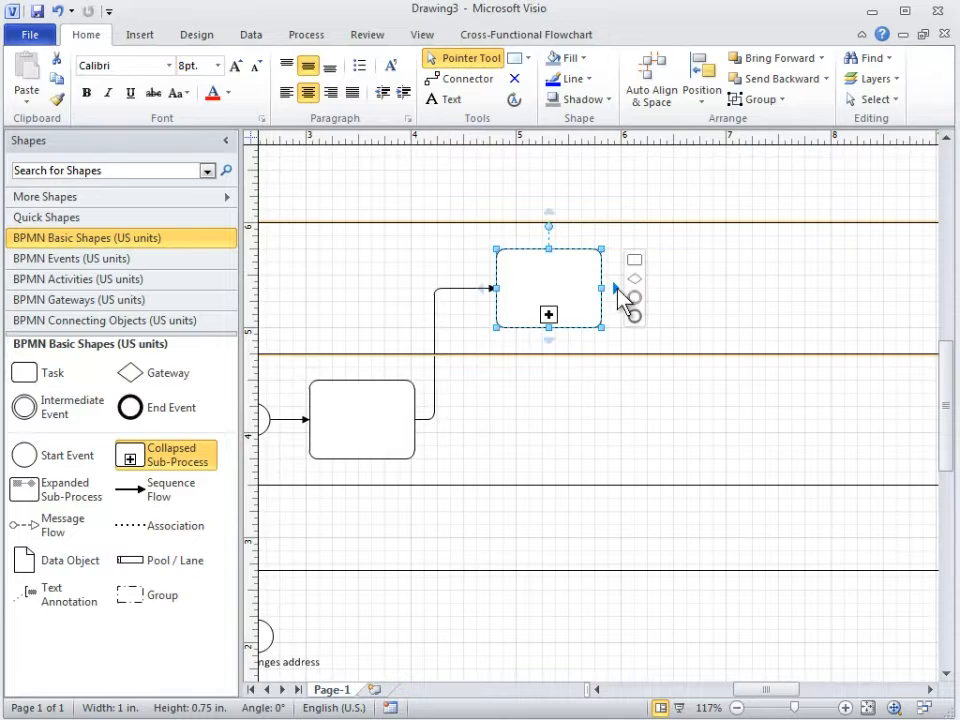
click(634, 262)
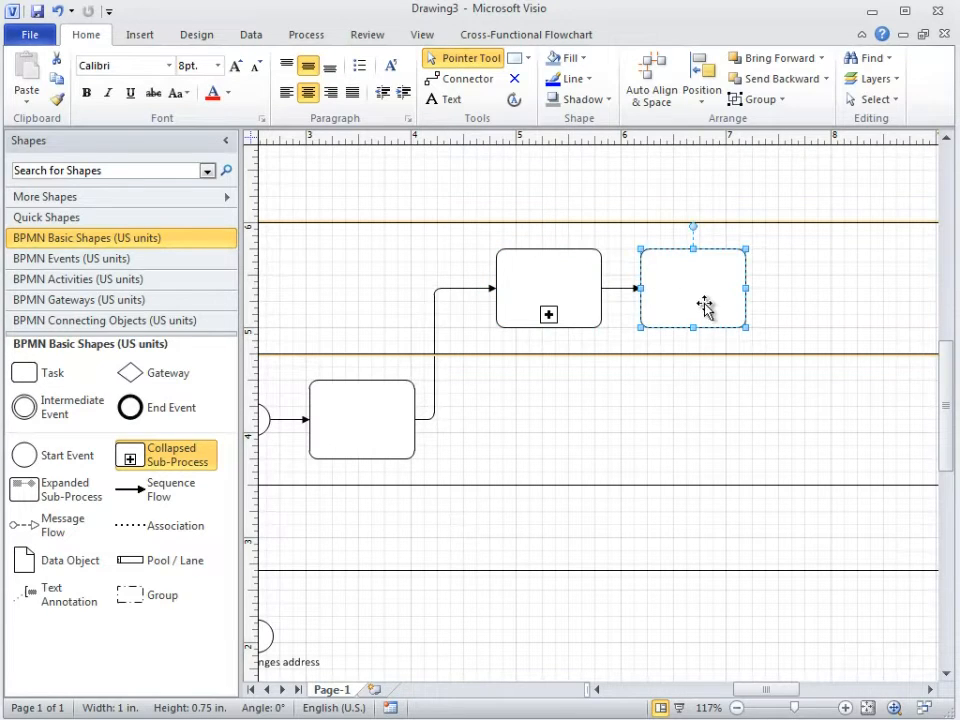
Add a connected Task in the Help Desk lane directly below the Processing Center Task, followed by an End Event
mouse_move(694, 344)
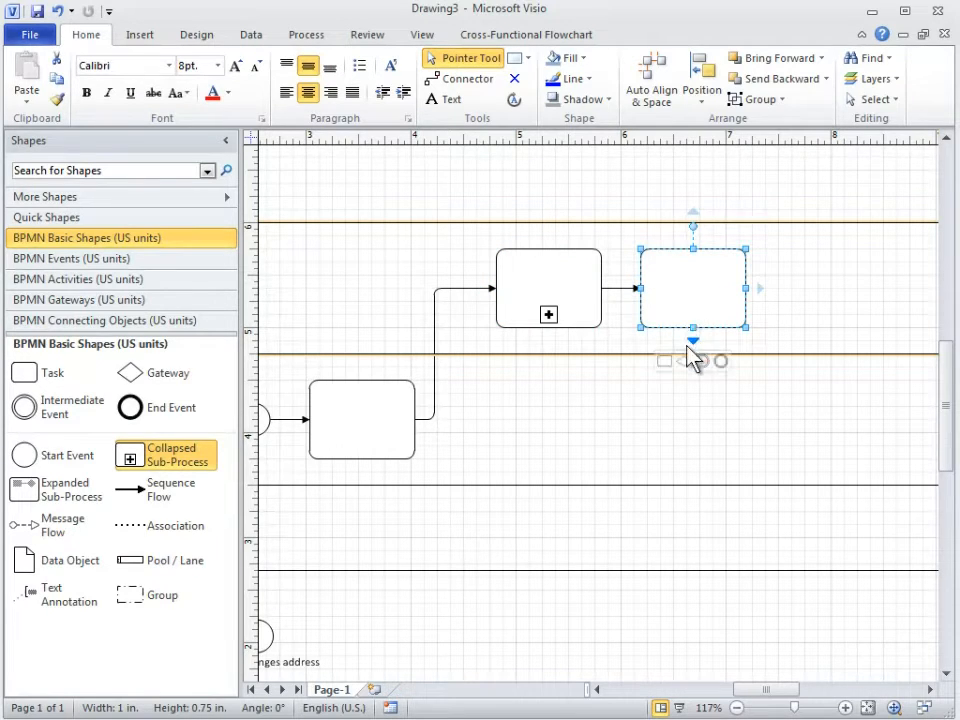
click(664, 362)
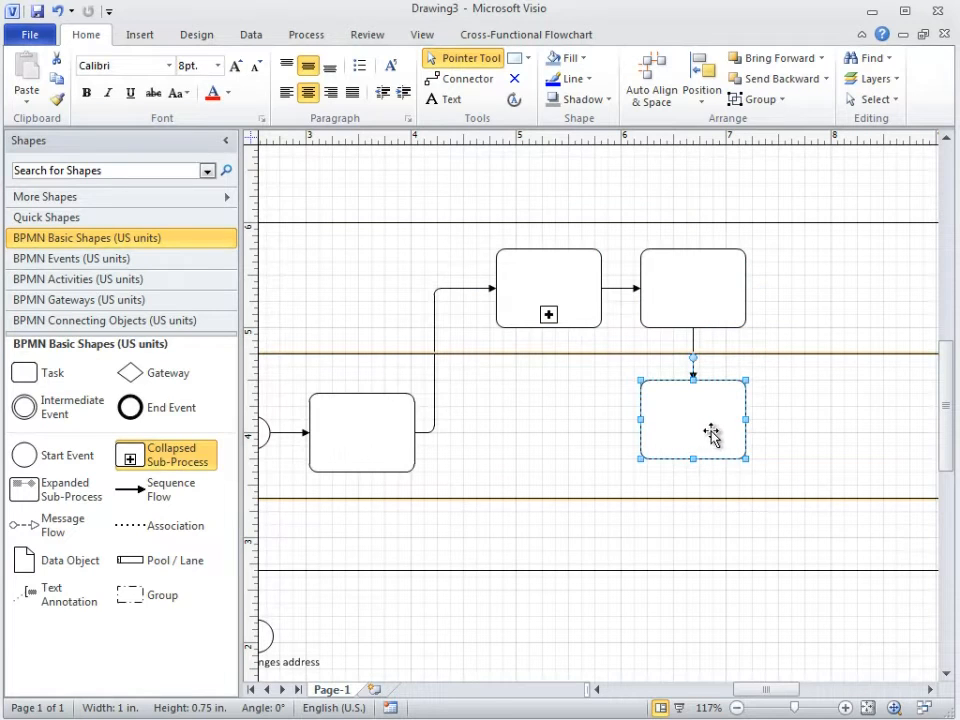
mouse_move(760, 428)
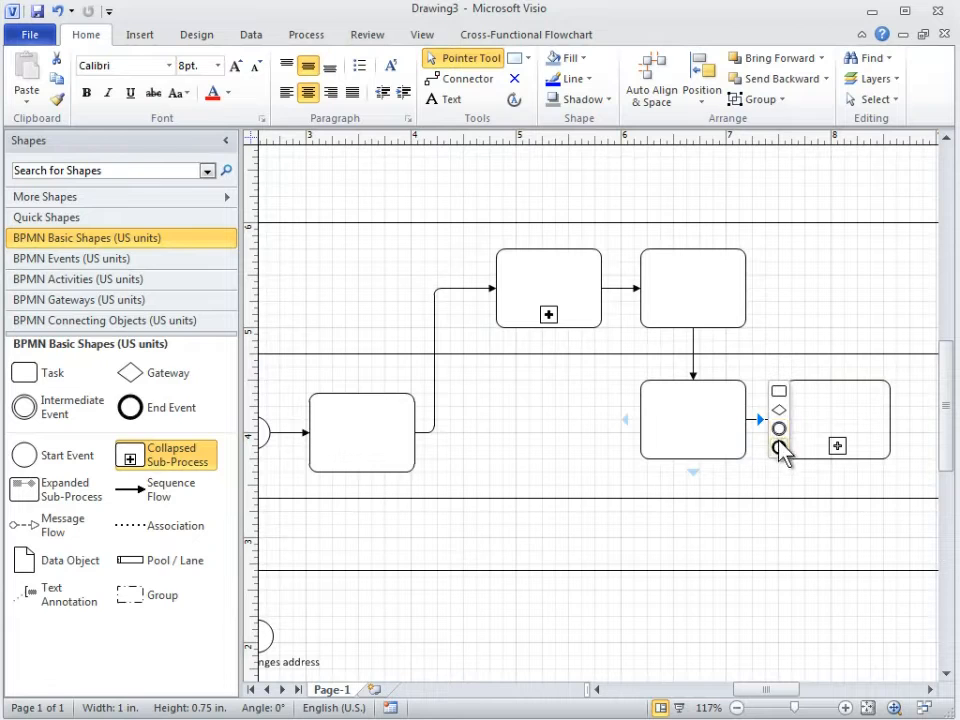
click(779, 448)
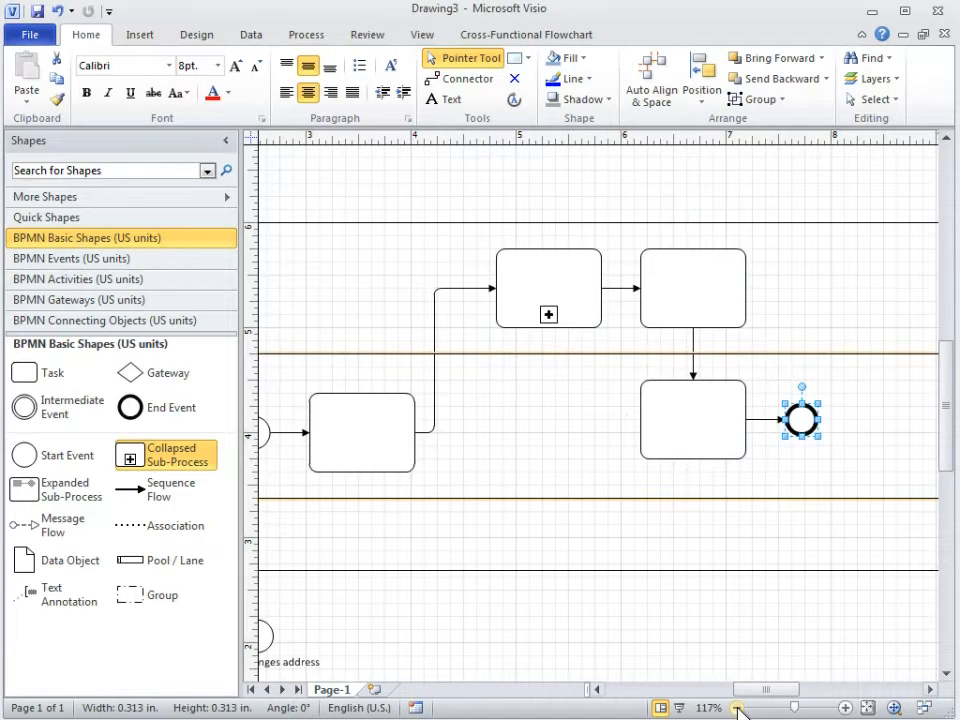
Apply Auto Align & Space to the whole diagram with no shape selected
click(737, 708)
click(737, 708)
drag(771, 701, 760, 700)
click(675, 253)
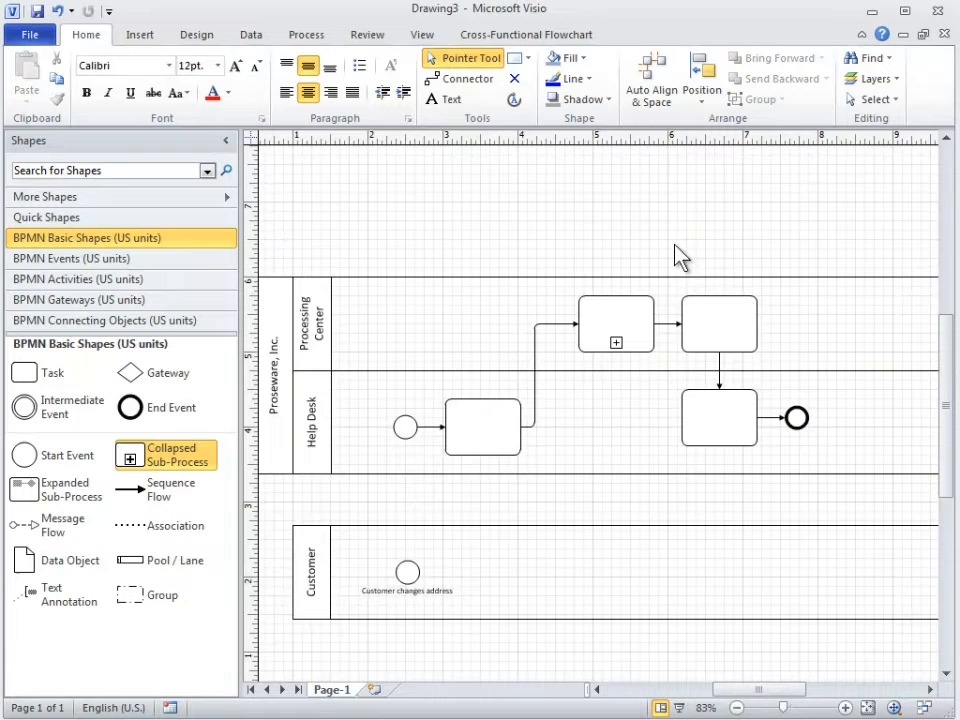
click(662, 86)
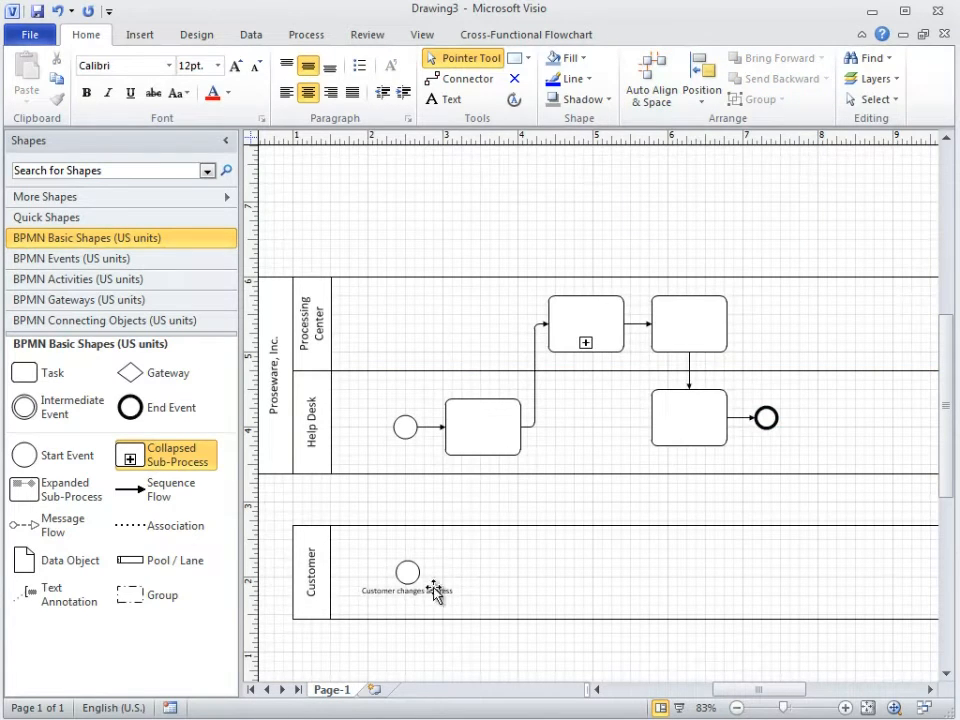
Extend the Customer flow from its start event with two connected Tasks, the second beneath the last Help Desk Task, and a closing End Event
click(408, 572)
click(452, 545)
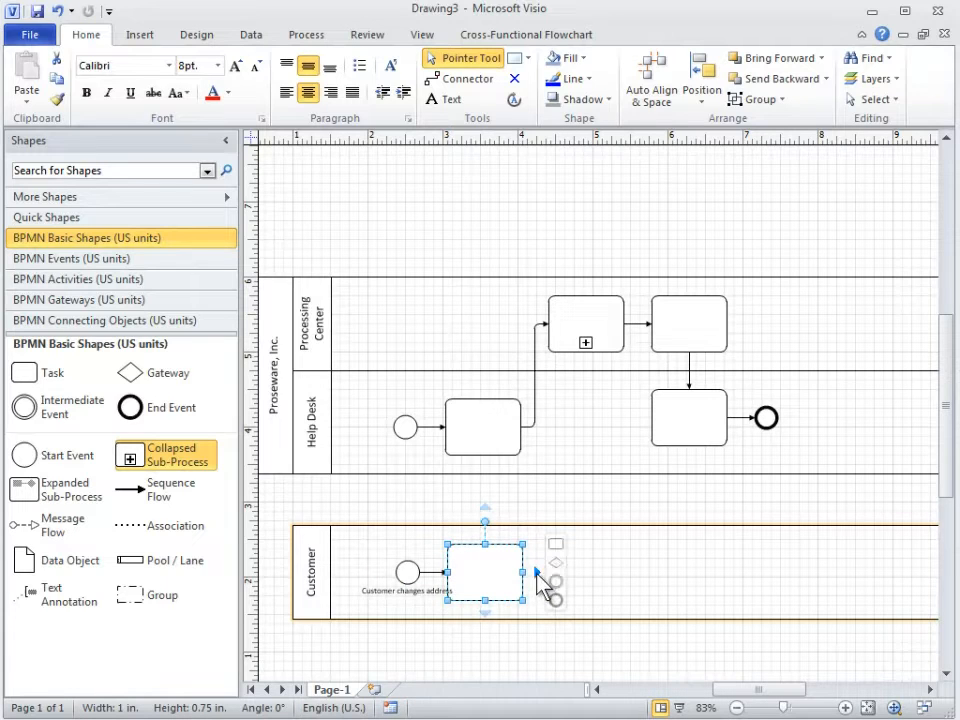
click(556, 545)
drag(581, 586, 689, 586)
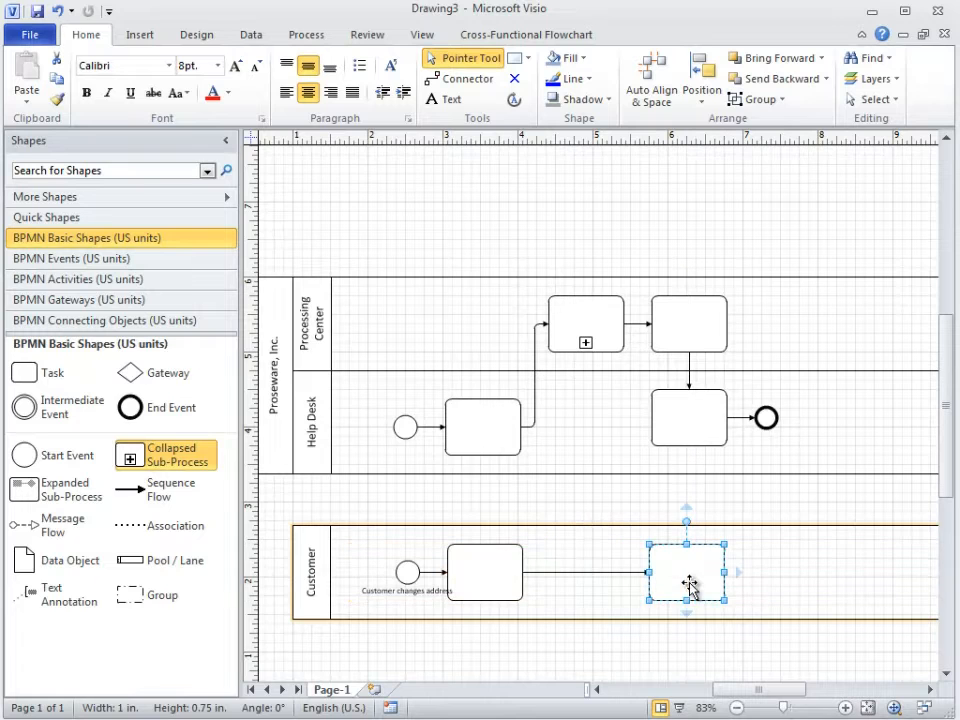
mouse_move(739, 572)
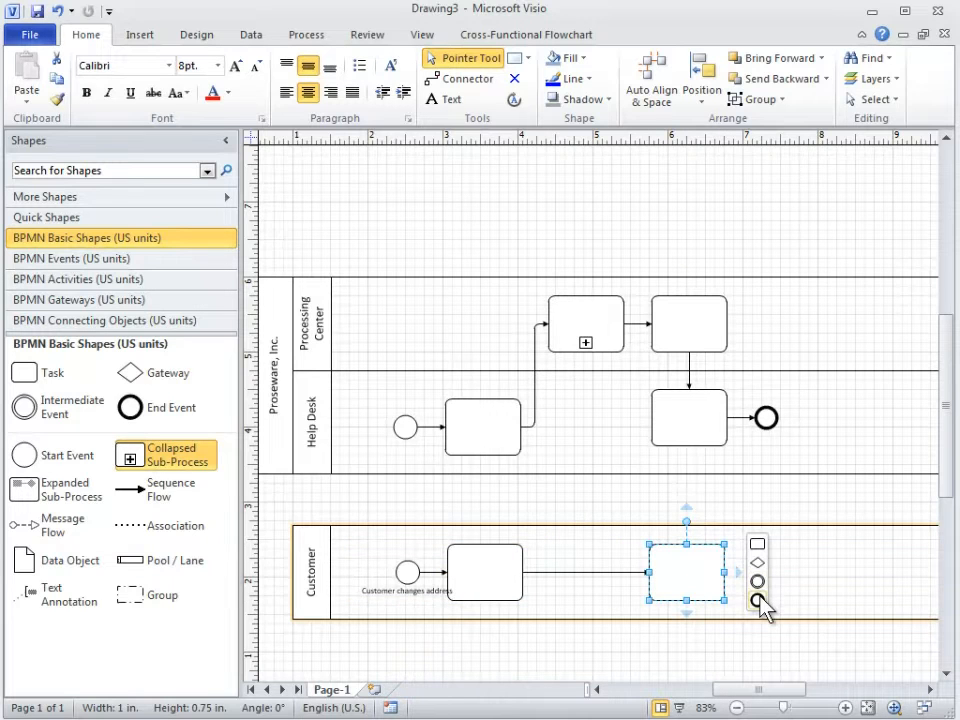
click(760, 603)
Move the Customer and Help Desk start events slightly left, away from their Tasks, keeping them vertically aligned
click(846, 708)
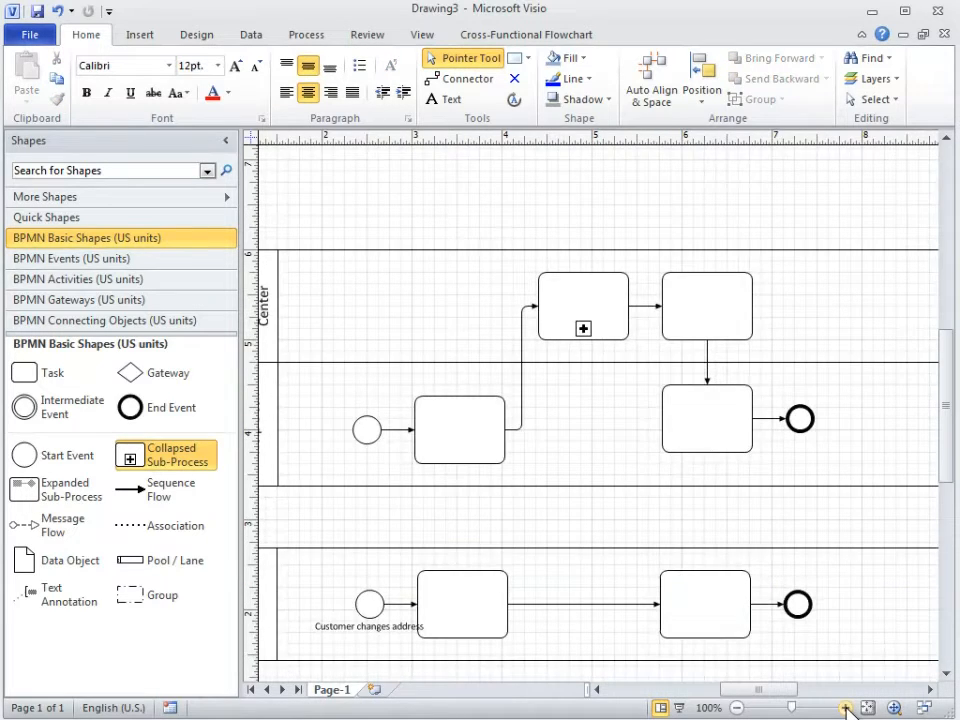
click(846, 708)
drag(789, 707, 761, 703)
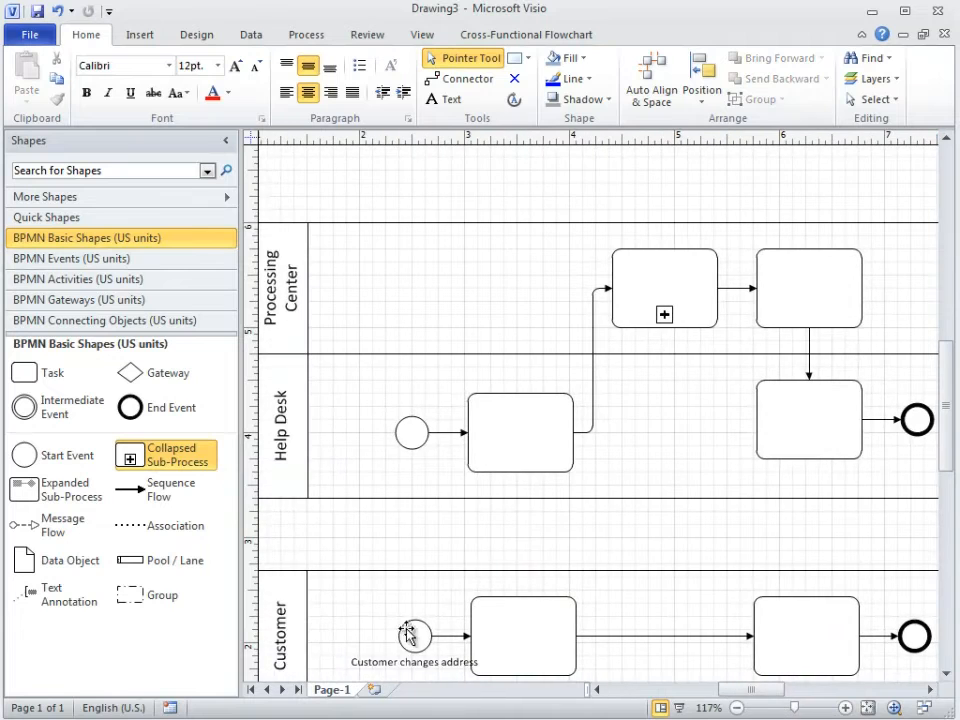
drag(414, 636, 390, 635)
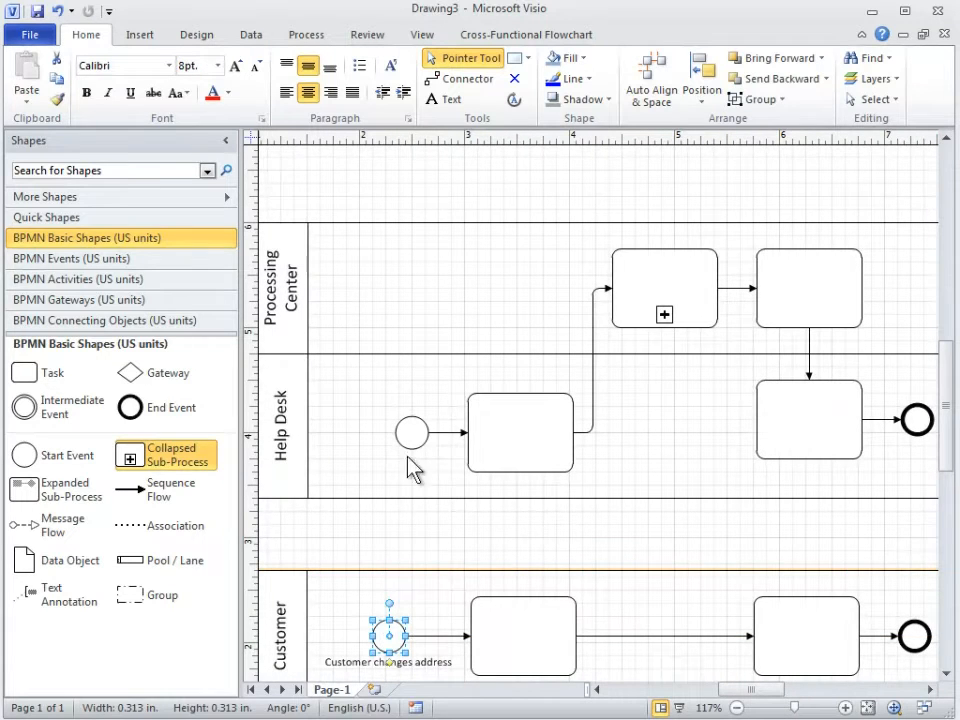
drag(409, 437, 387, 437)
click(415, 547)
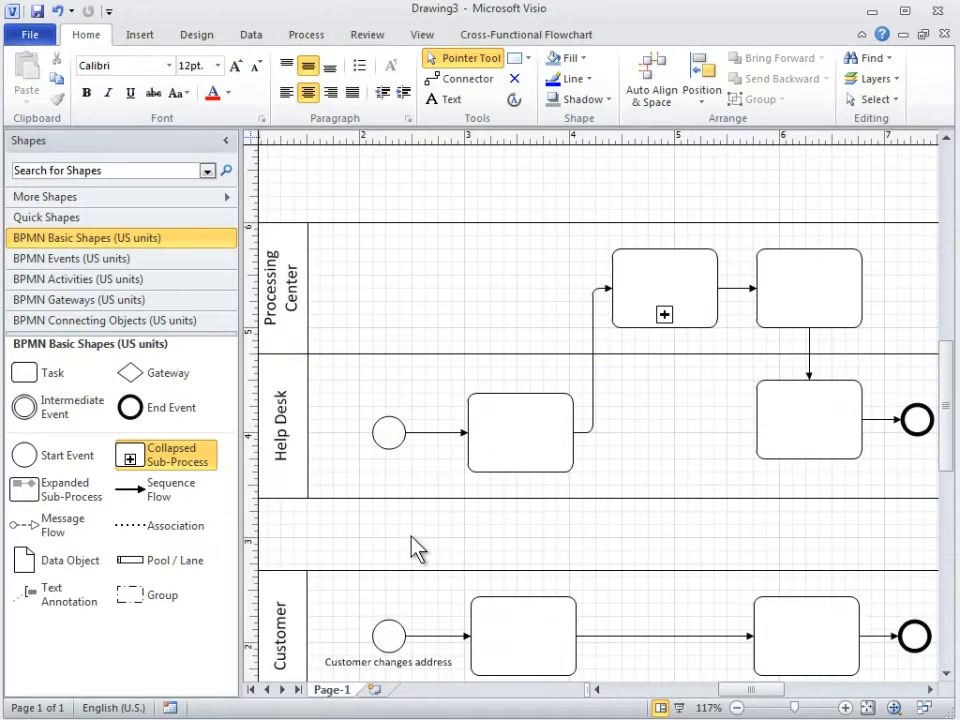
Connect the first Customer Task up to the first Help Desk Task and change the connector to a Message Flow
click(522, 582)
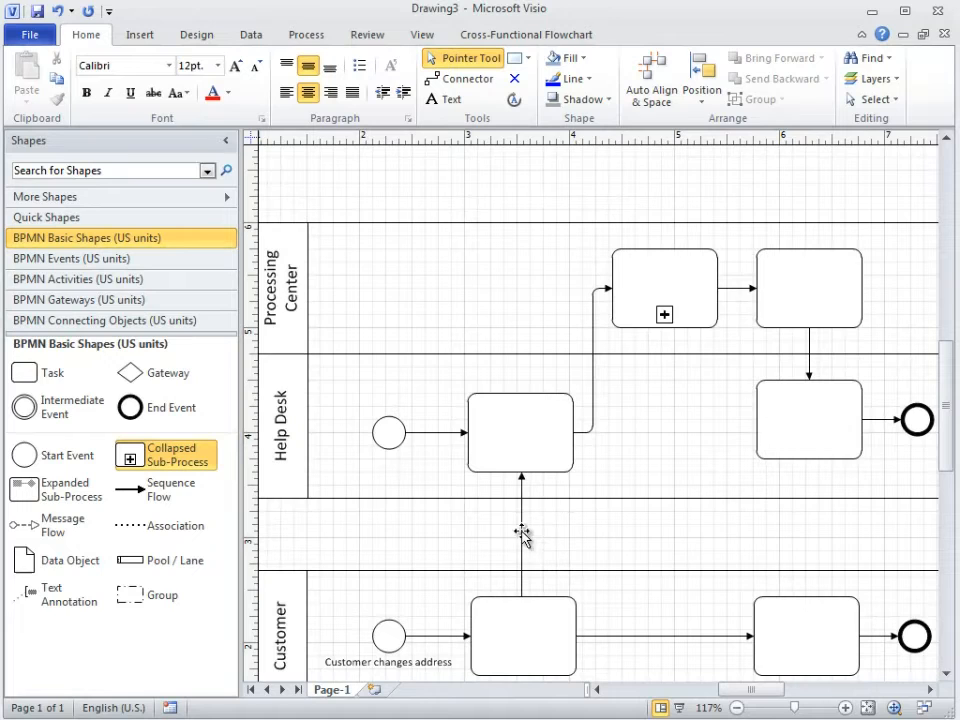
right_click(522, 535)
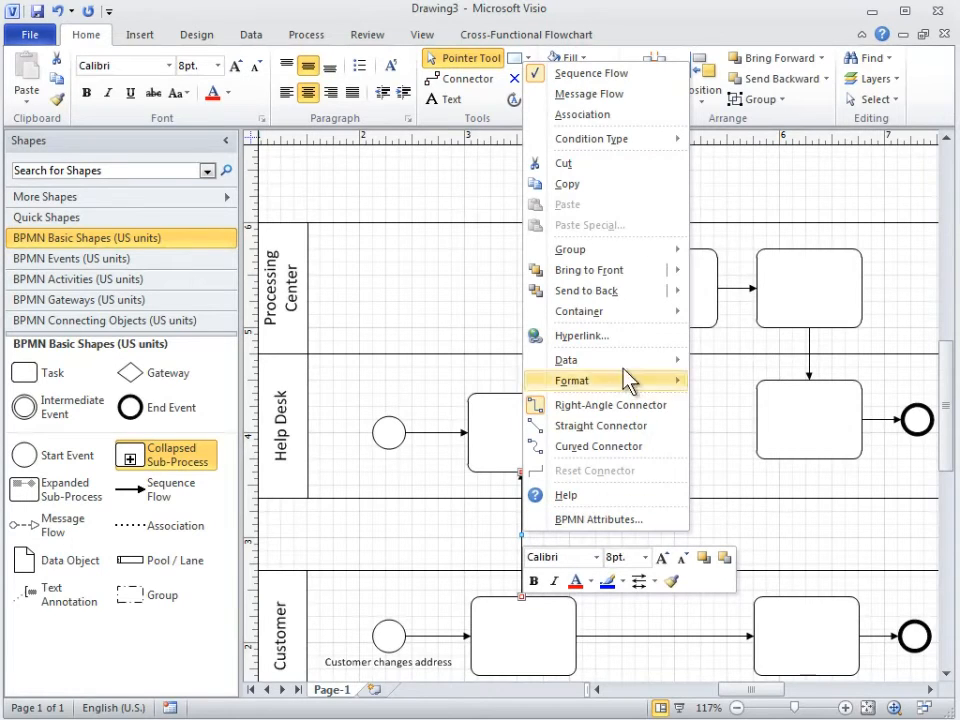
click(631, 97)
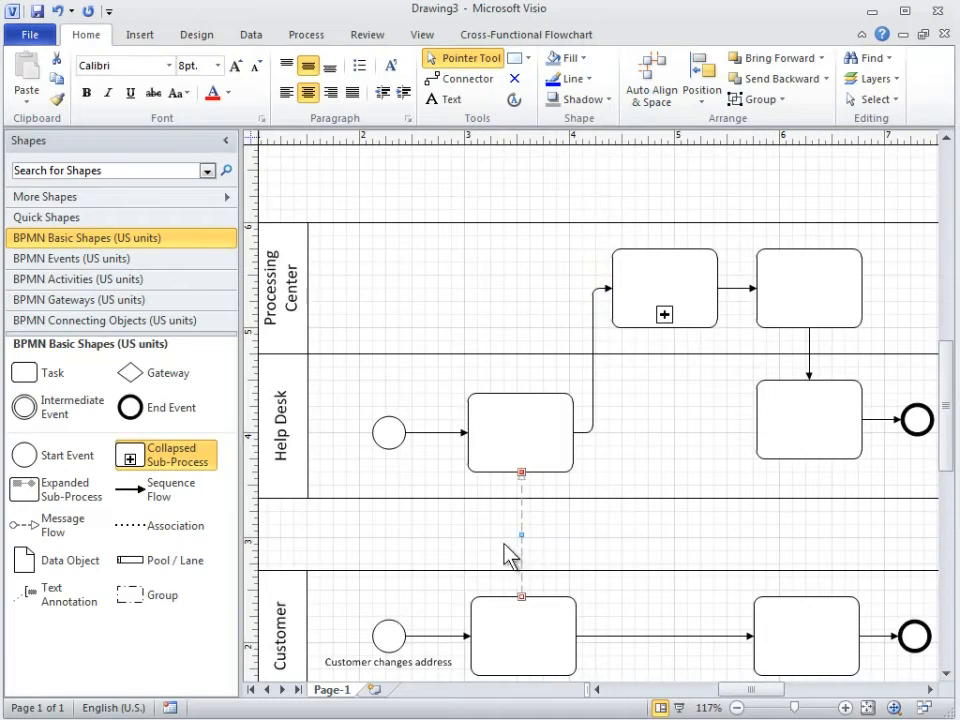
Connect the last Help Desk Task down to the second Customer Task and change the connector to a Message Flow
click(811, 476)
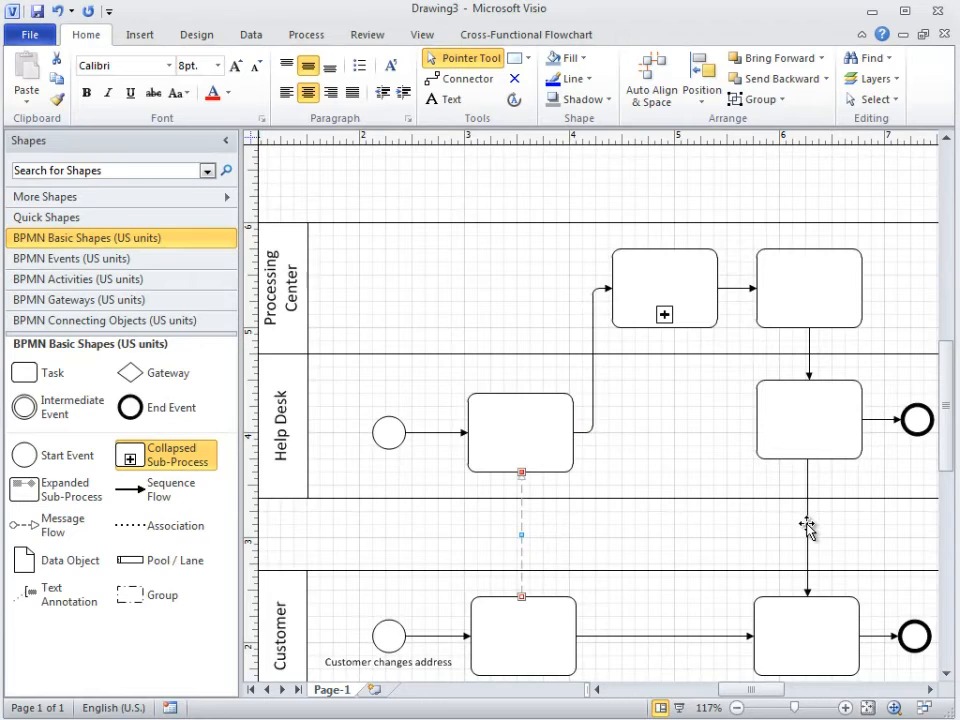
right_click(807, 527)
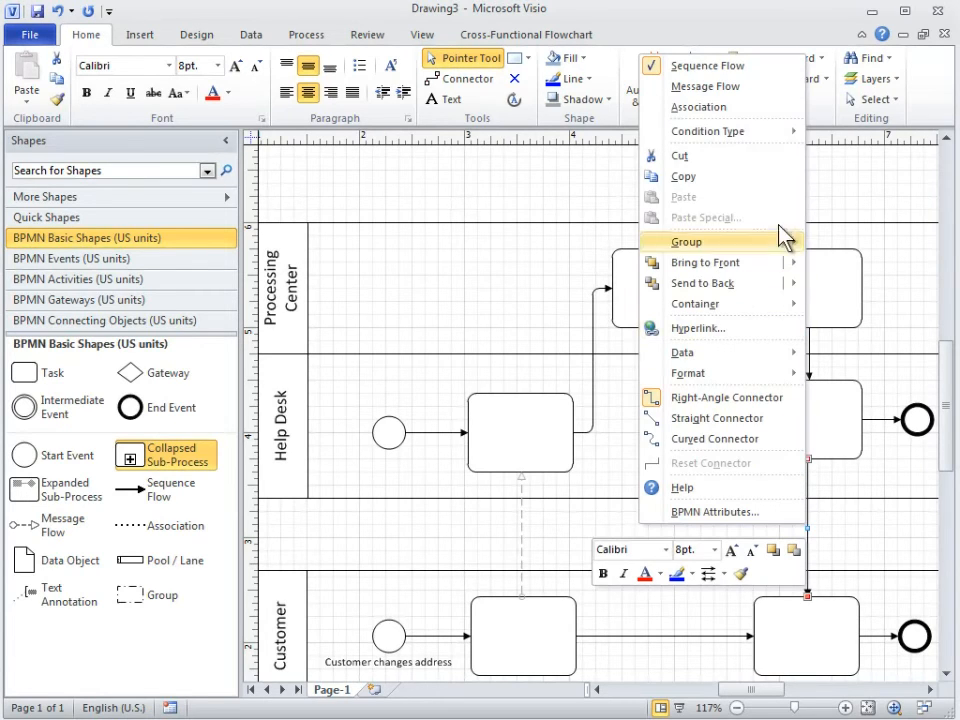
click(777, 88)
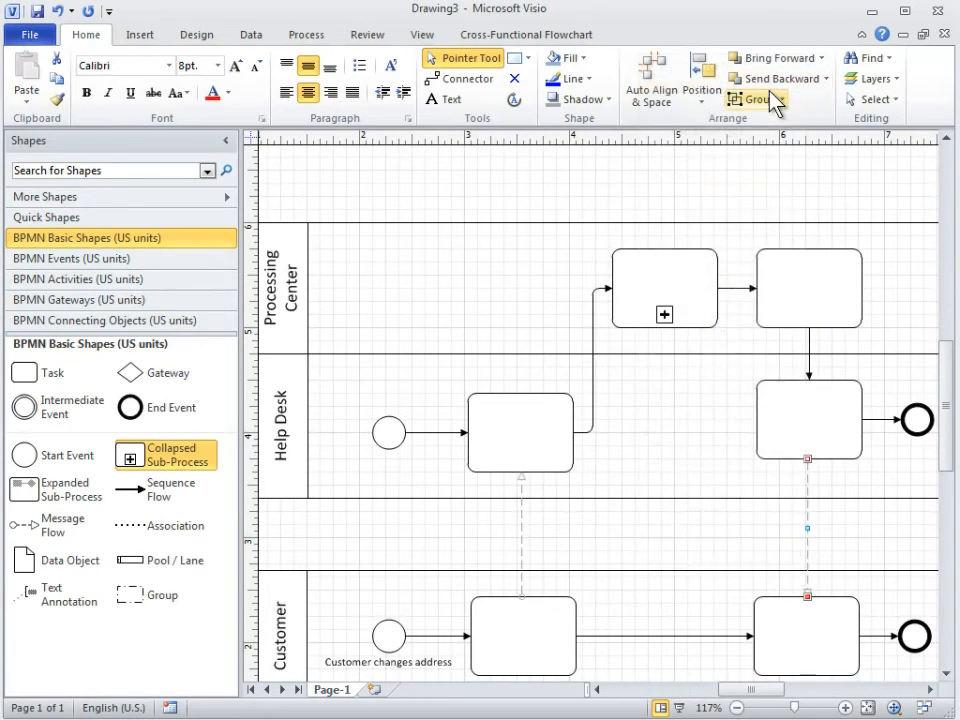
click(771, 545)
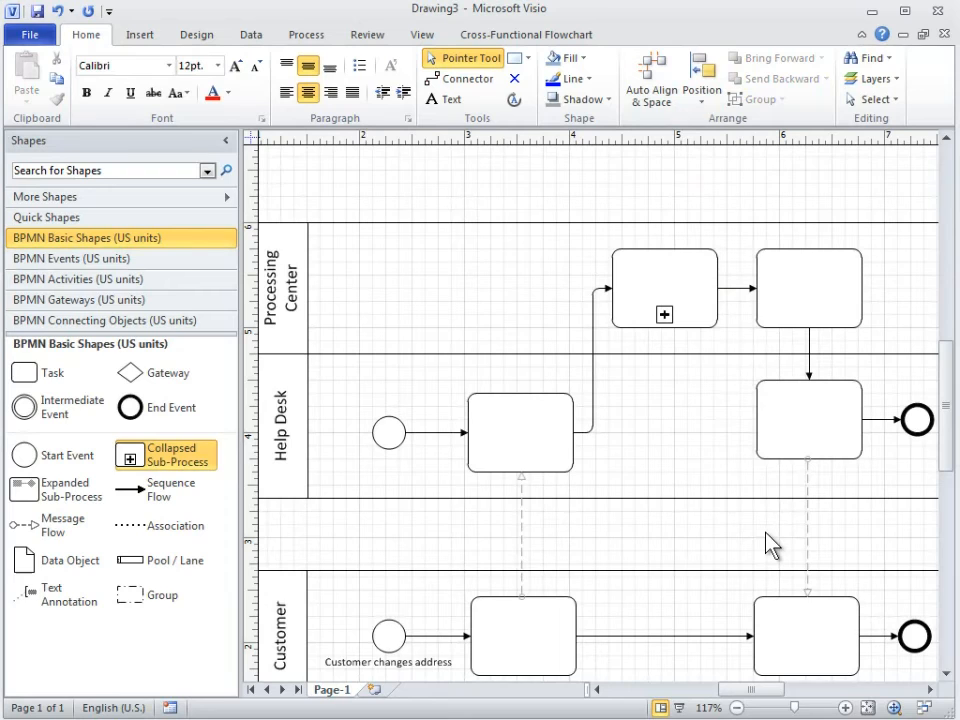
Set the task type of the first Help Desk Task to User
click(518, 434)
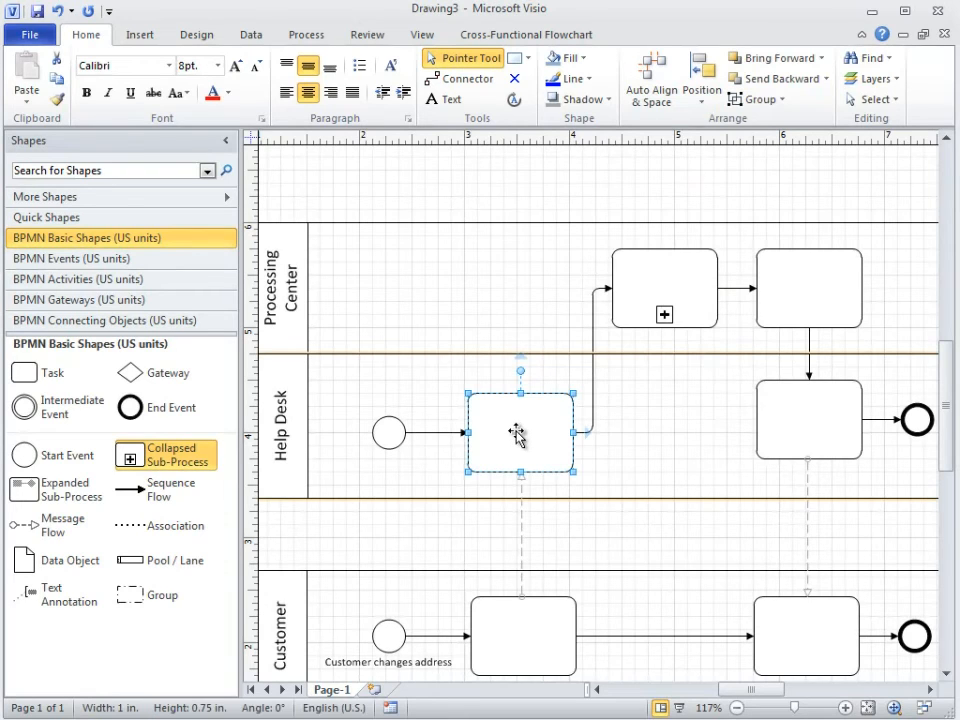
right_click(532, 439)
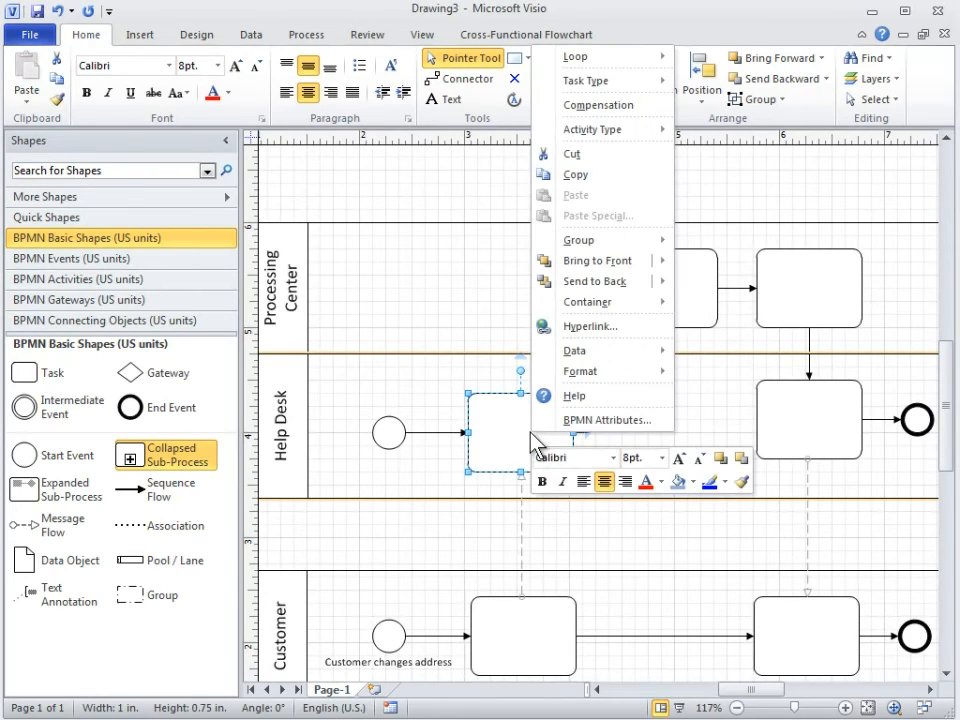
mouse_move(625, 84)
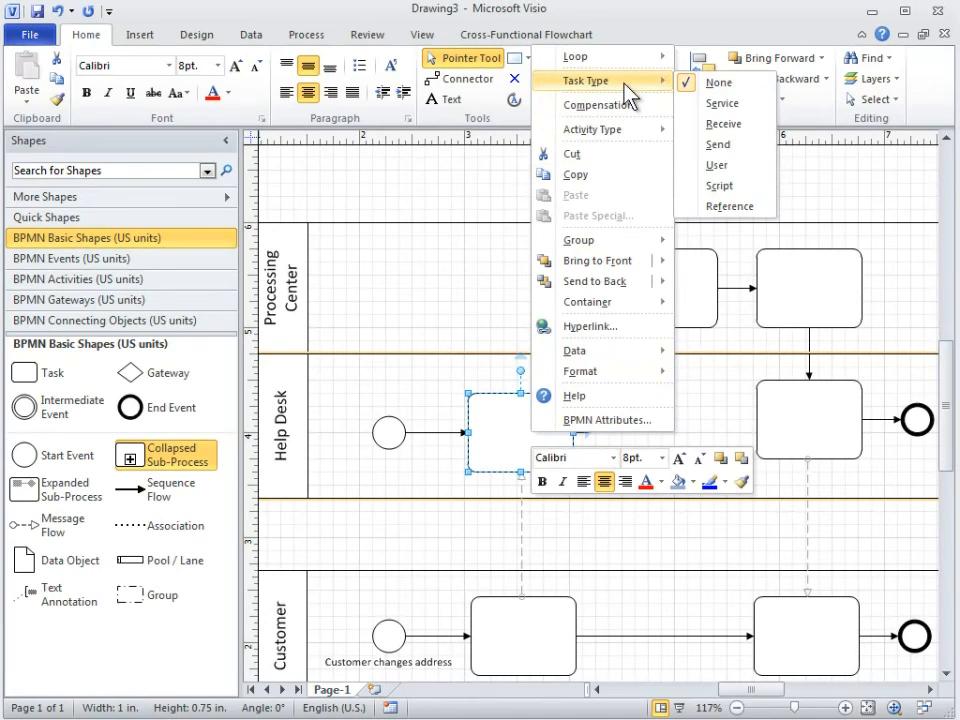
click(748, 176)
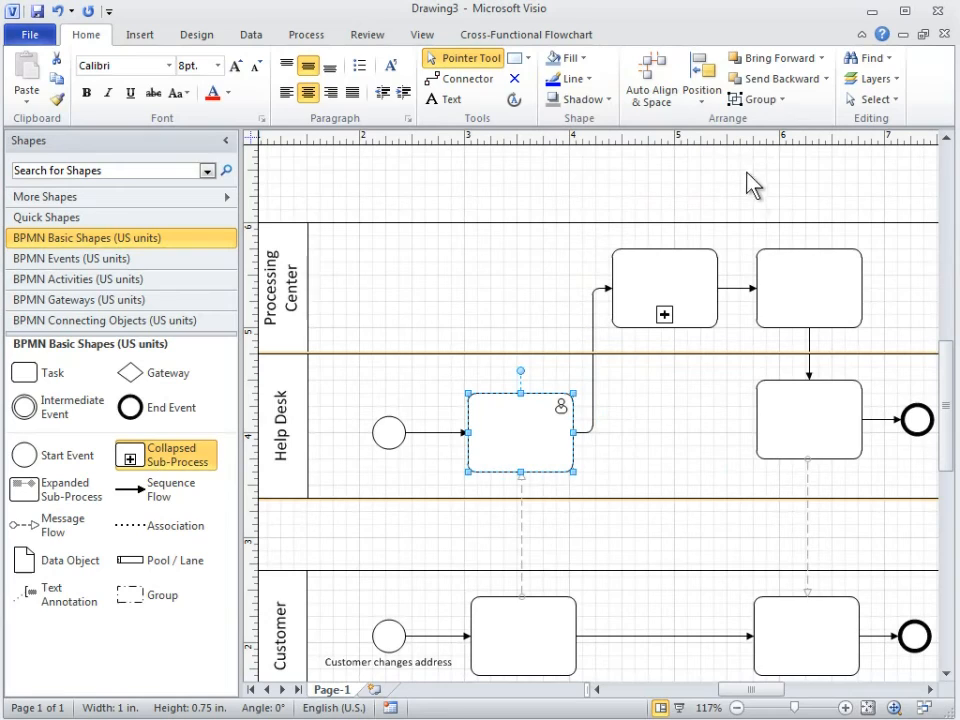
Set the task type of the Processing Center Task after the sub-process to Script
right_click(792, 287)
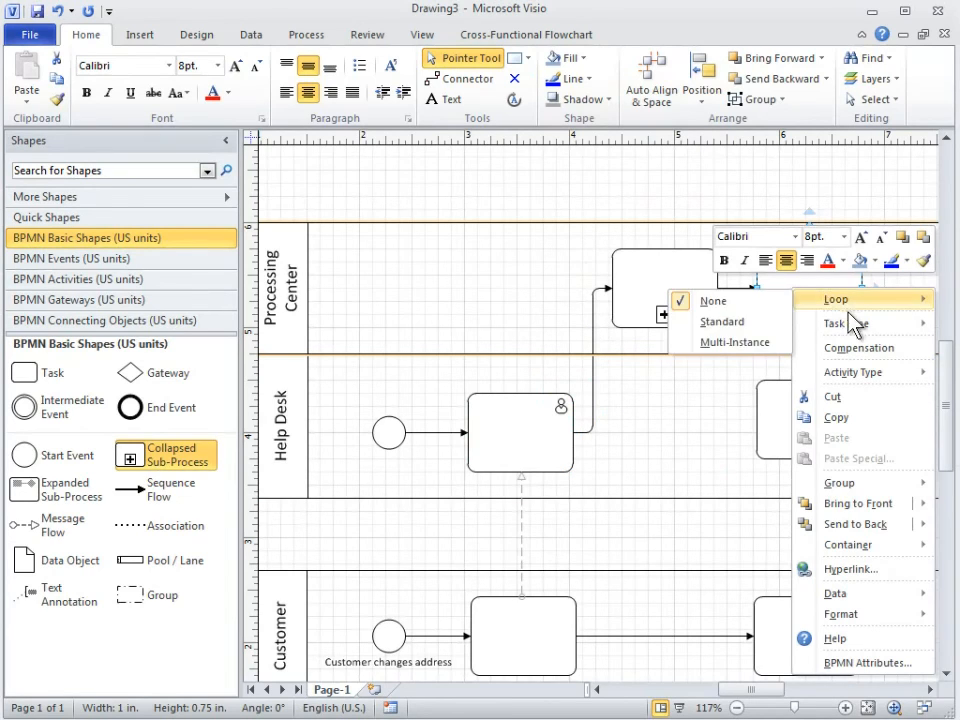
mouse_move(868, 326)
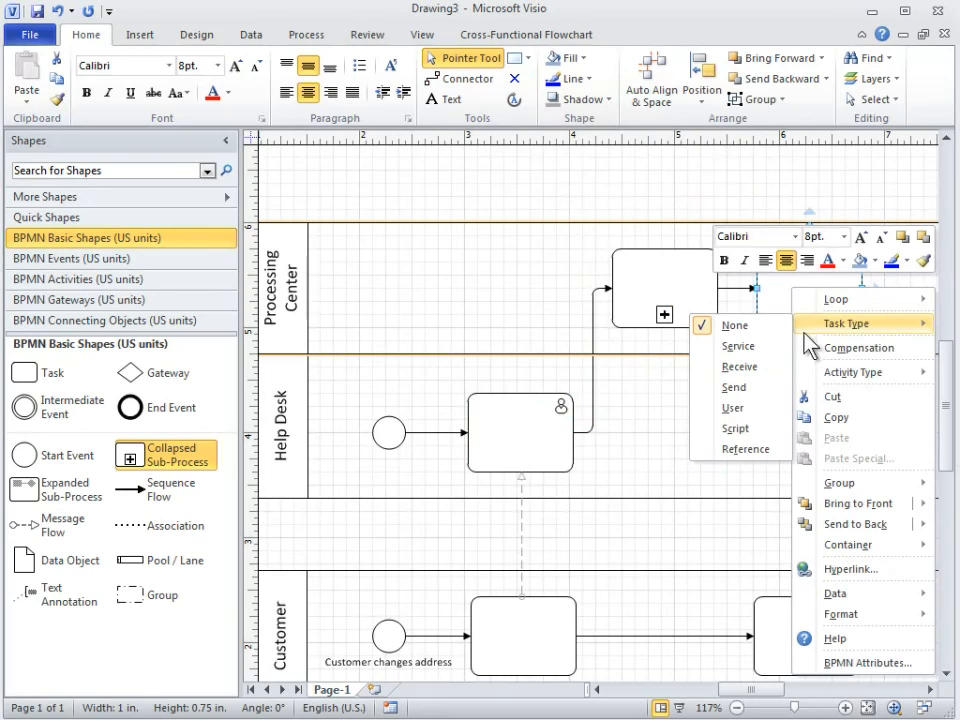
click(763, 428)
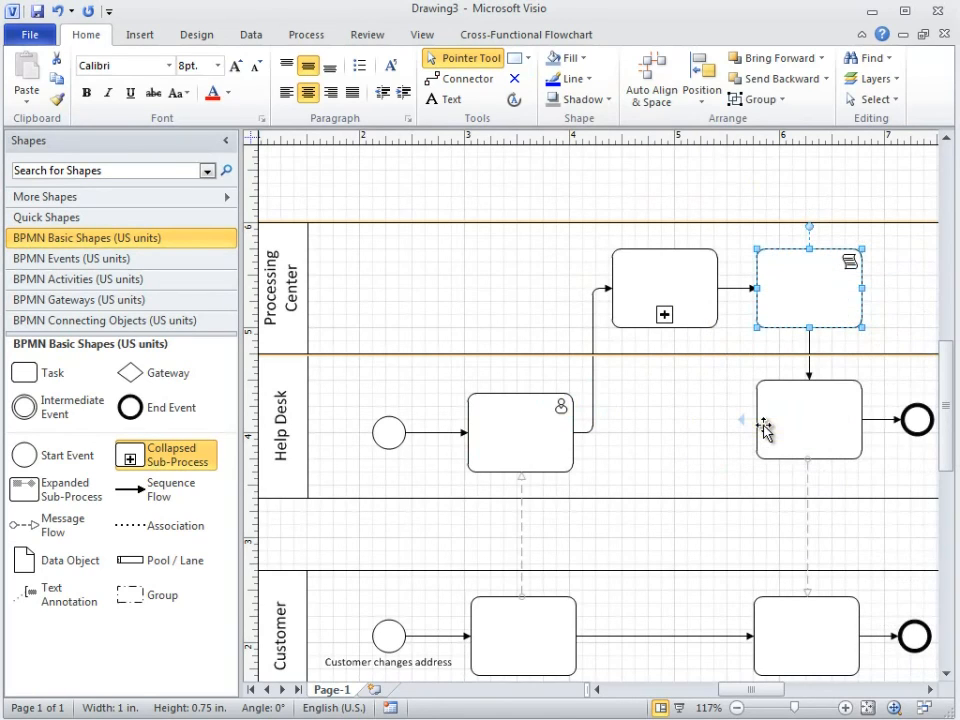
Set the task type of the last Help Desk Task to User and clear the selection
click(804, 432)
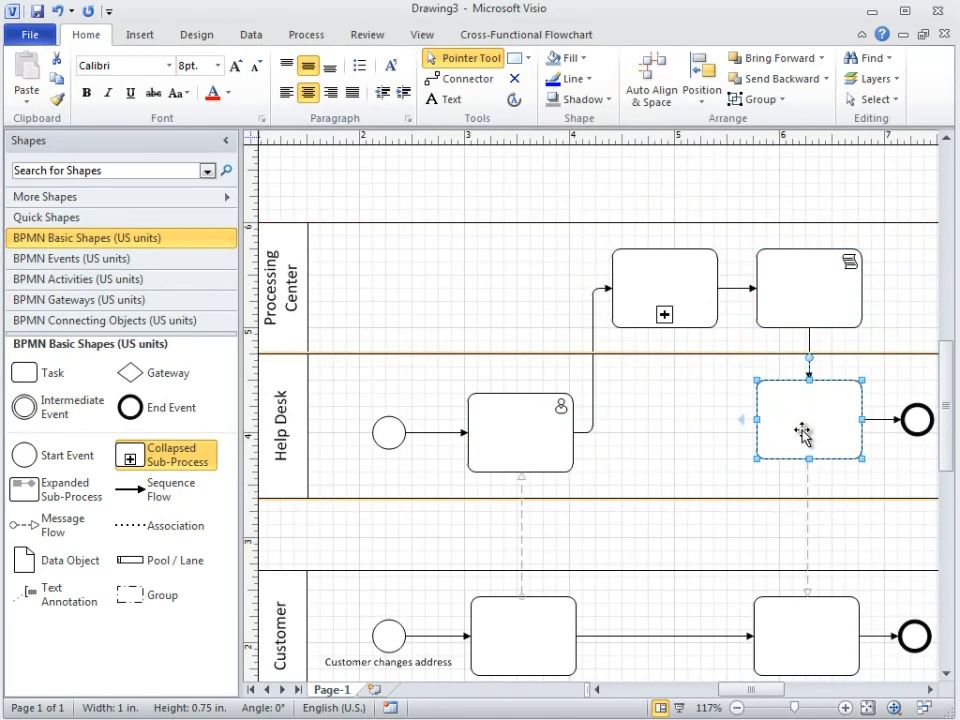
right_click(804, 432)
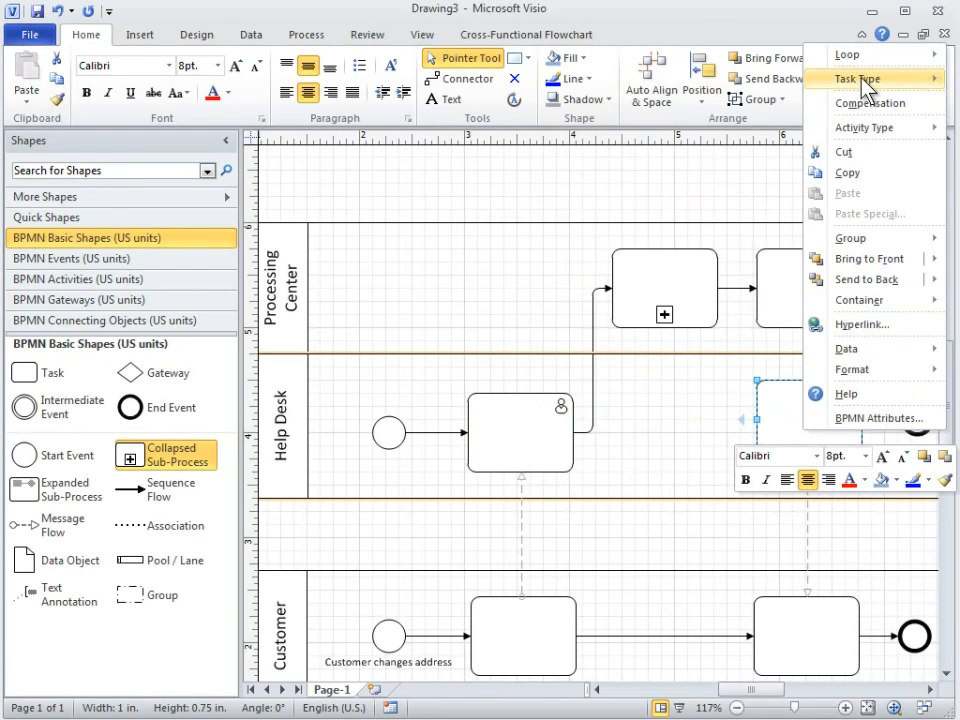
mouse_move(815, 88)
click(768, 166)
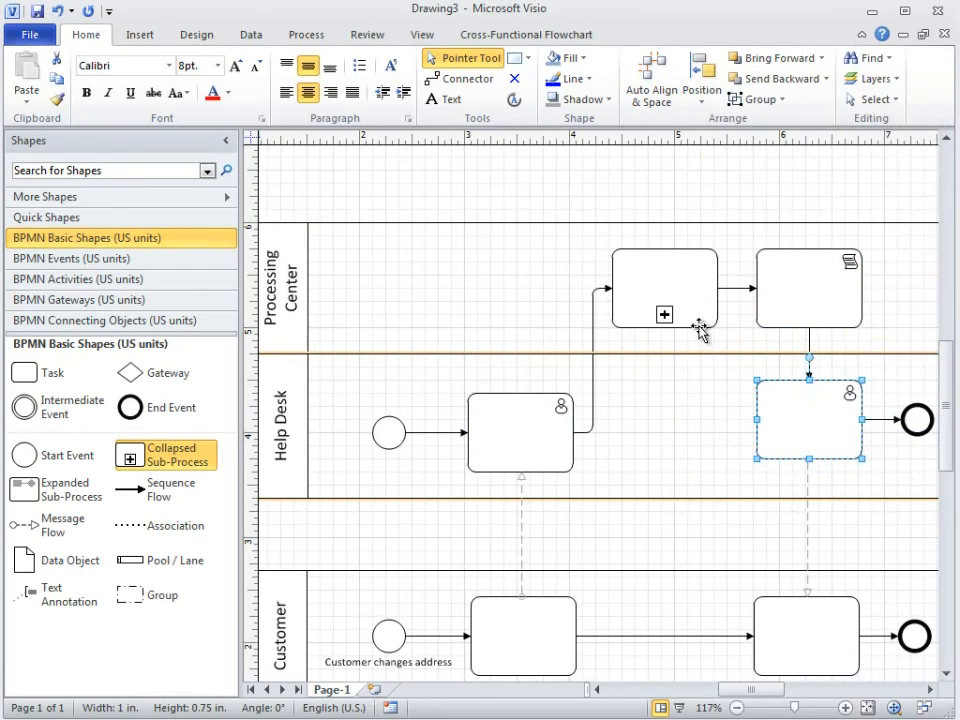
click(697, 425)
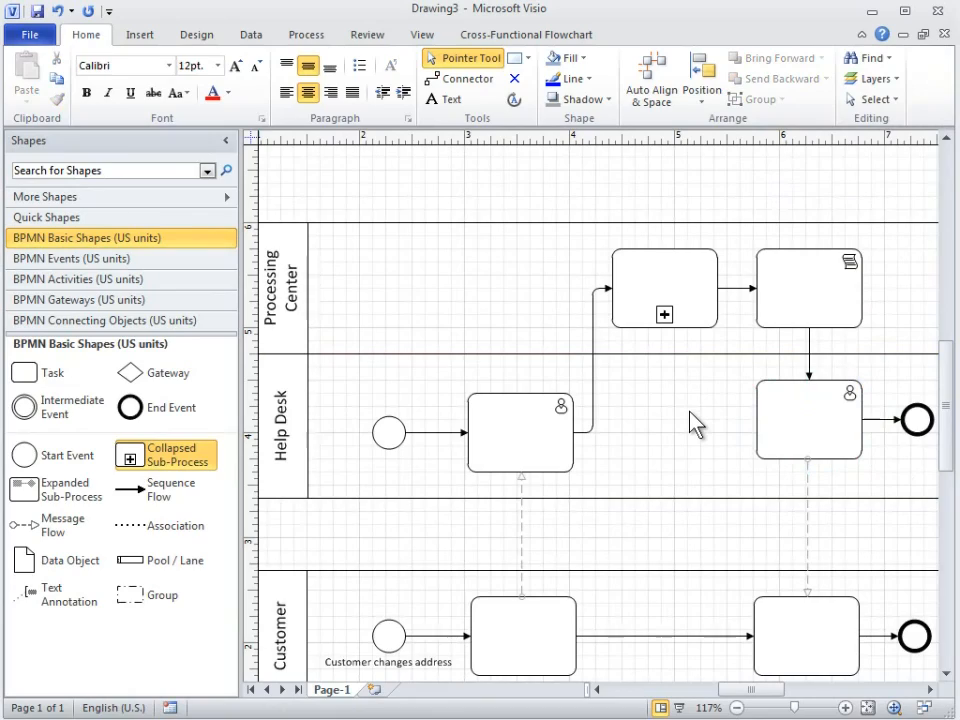